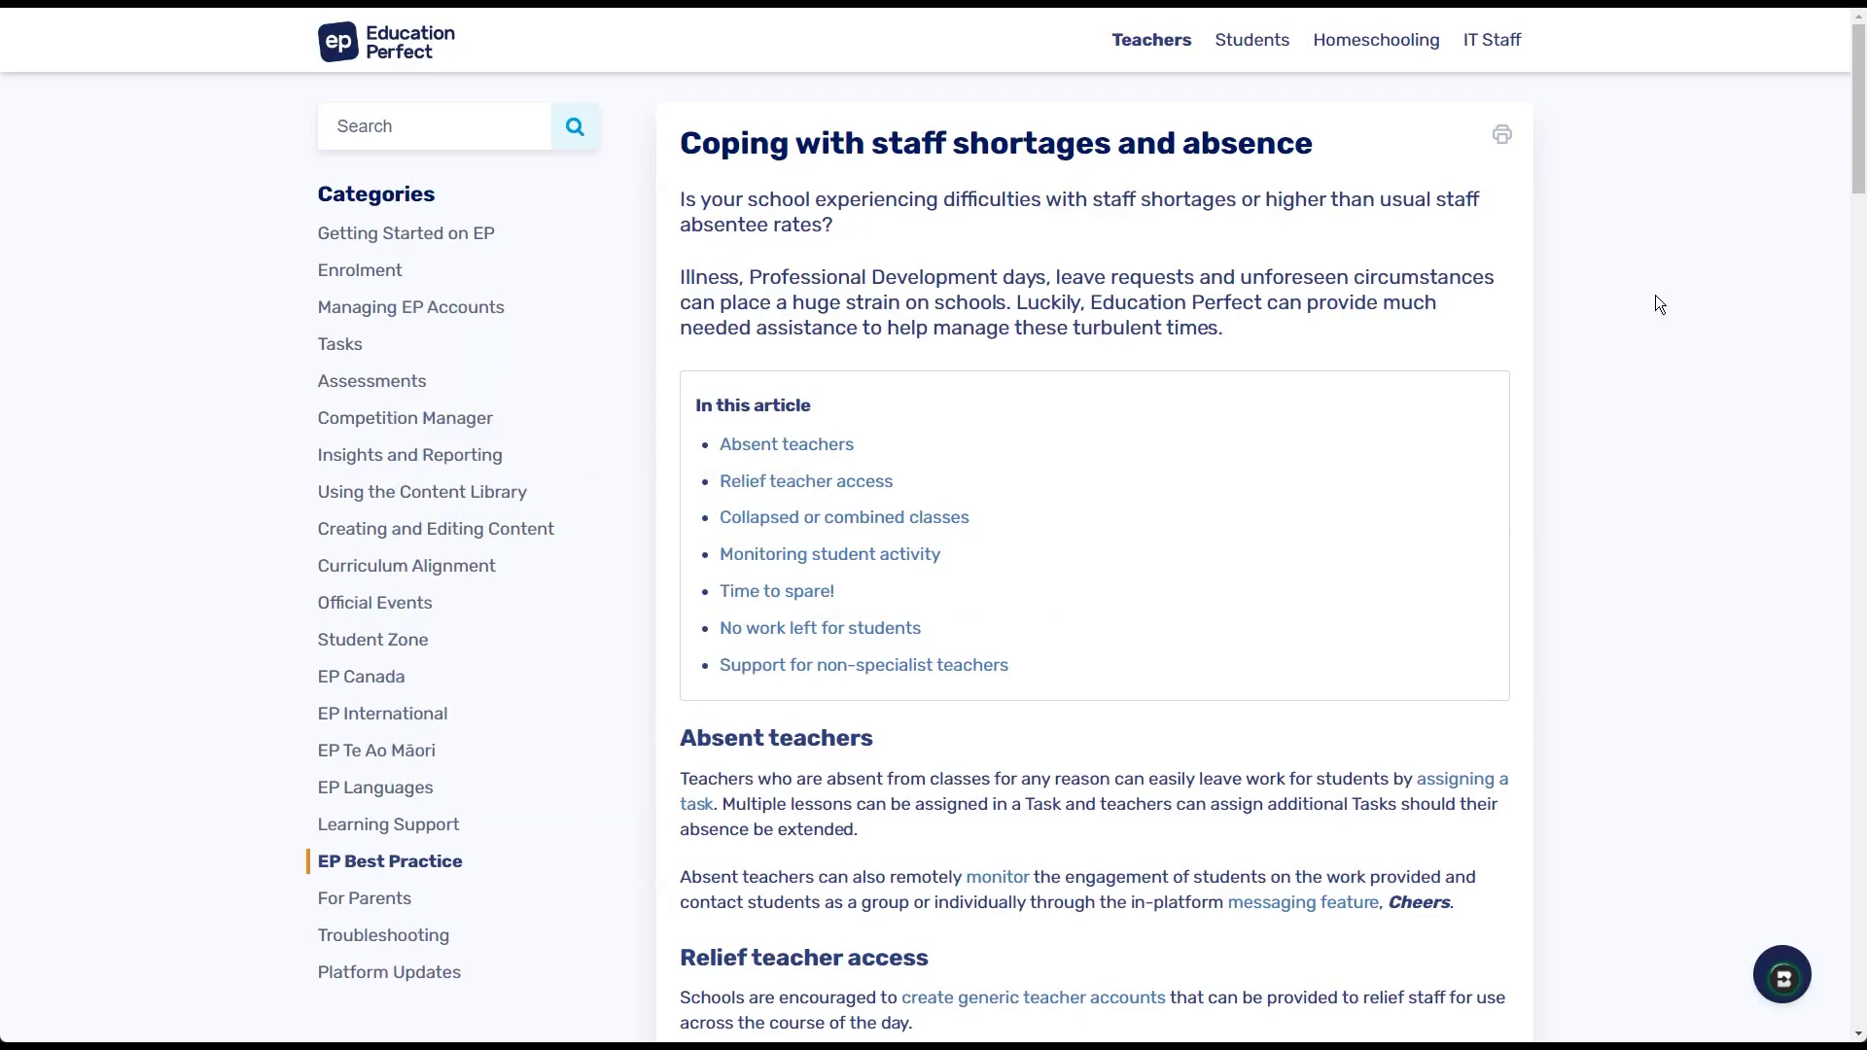
Scroll through the 'Coping with staff shortages and absence' help article.
{"action": "scroll", "coordinate": [1649, 307], "scroll_direction": "down", "scroll_amount": 5}
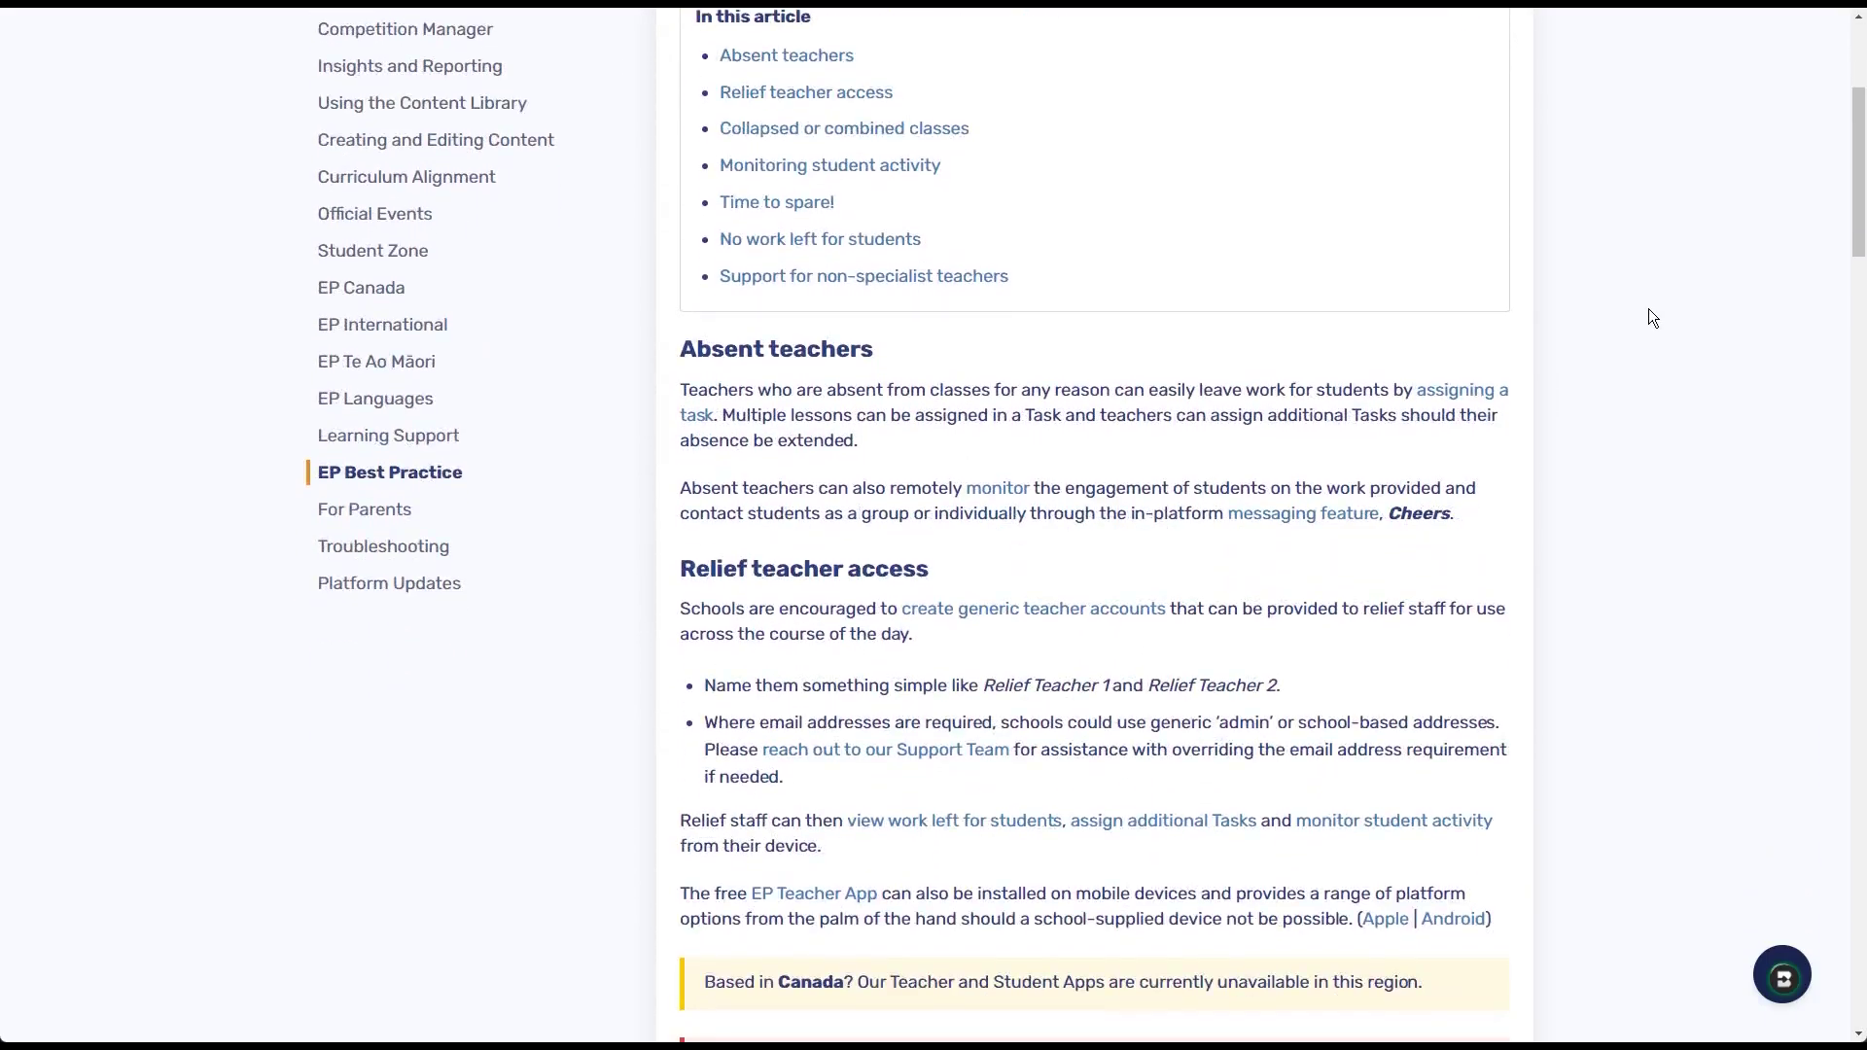
{"action": "scroll", "coordinate": [1648, 310], "scroll_direction": "down", "scroll_amount": 5}
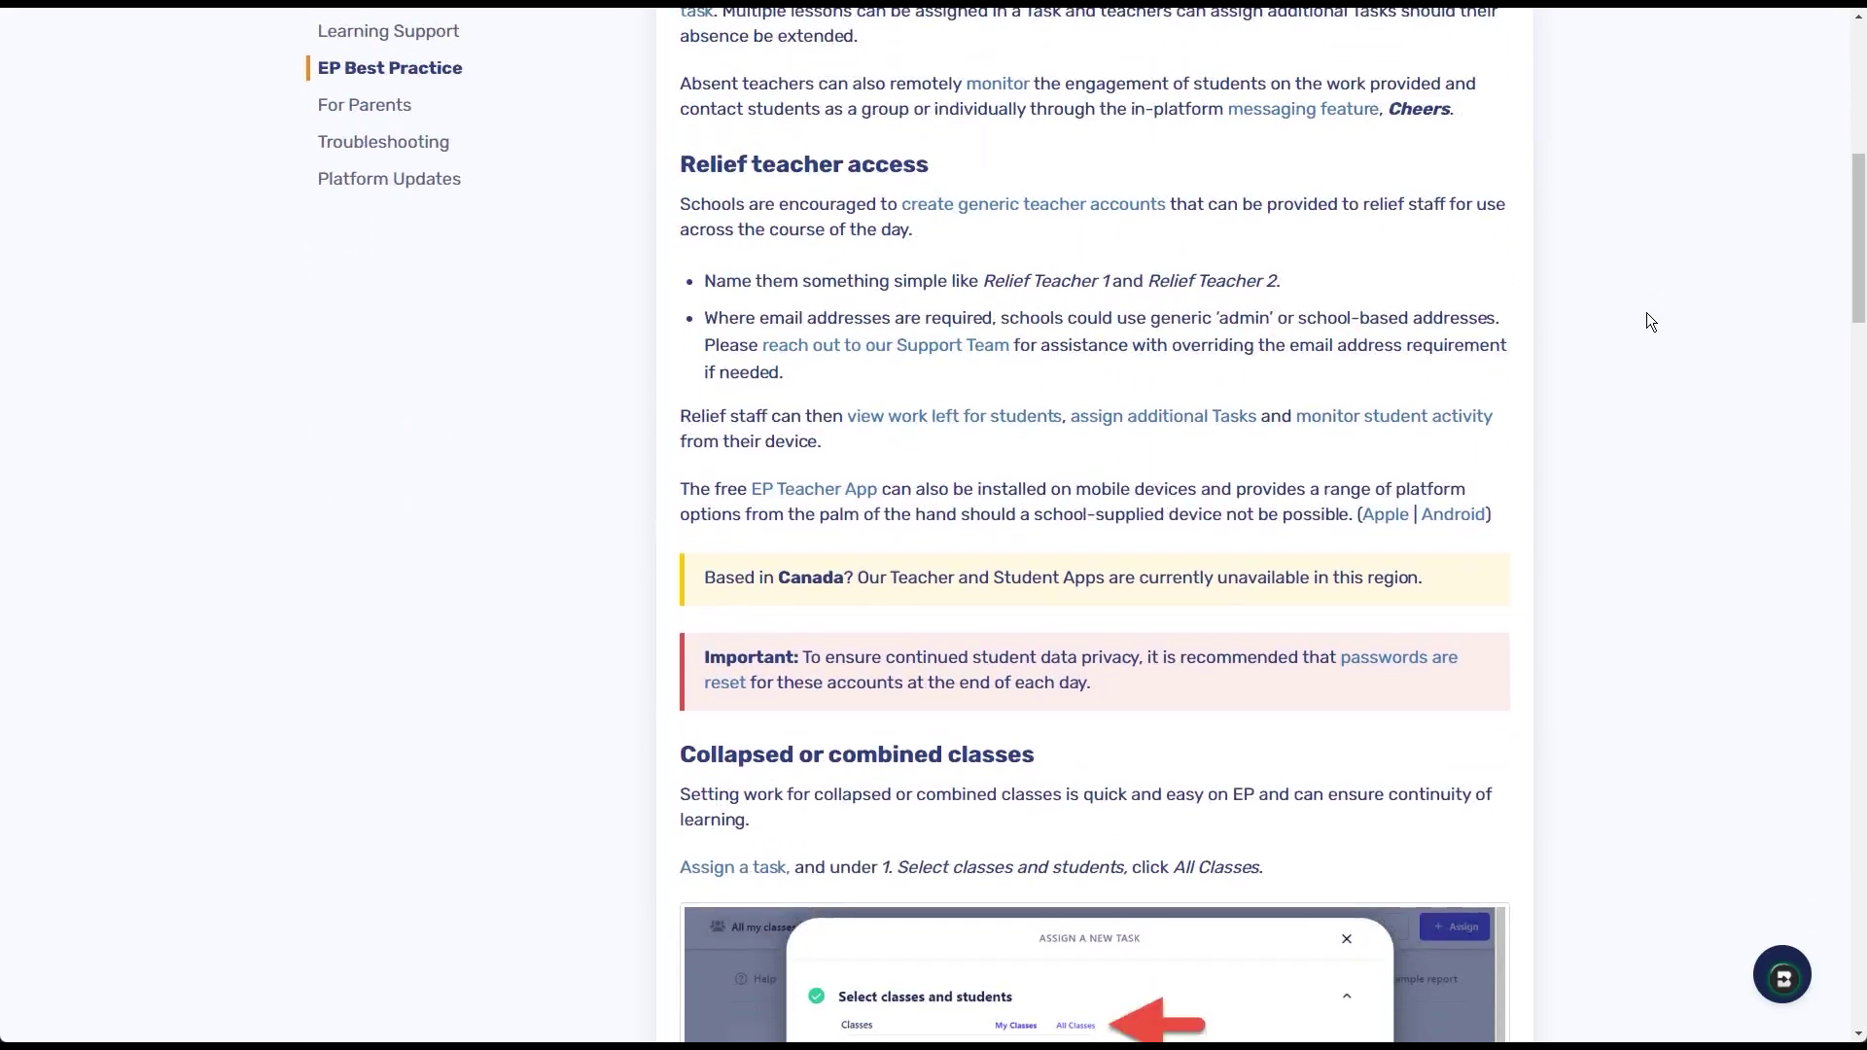
{"action": "scroll", "coordinate": [1648, 313], "scroll_direction": "down", "scroll_amount": 7}
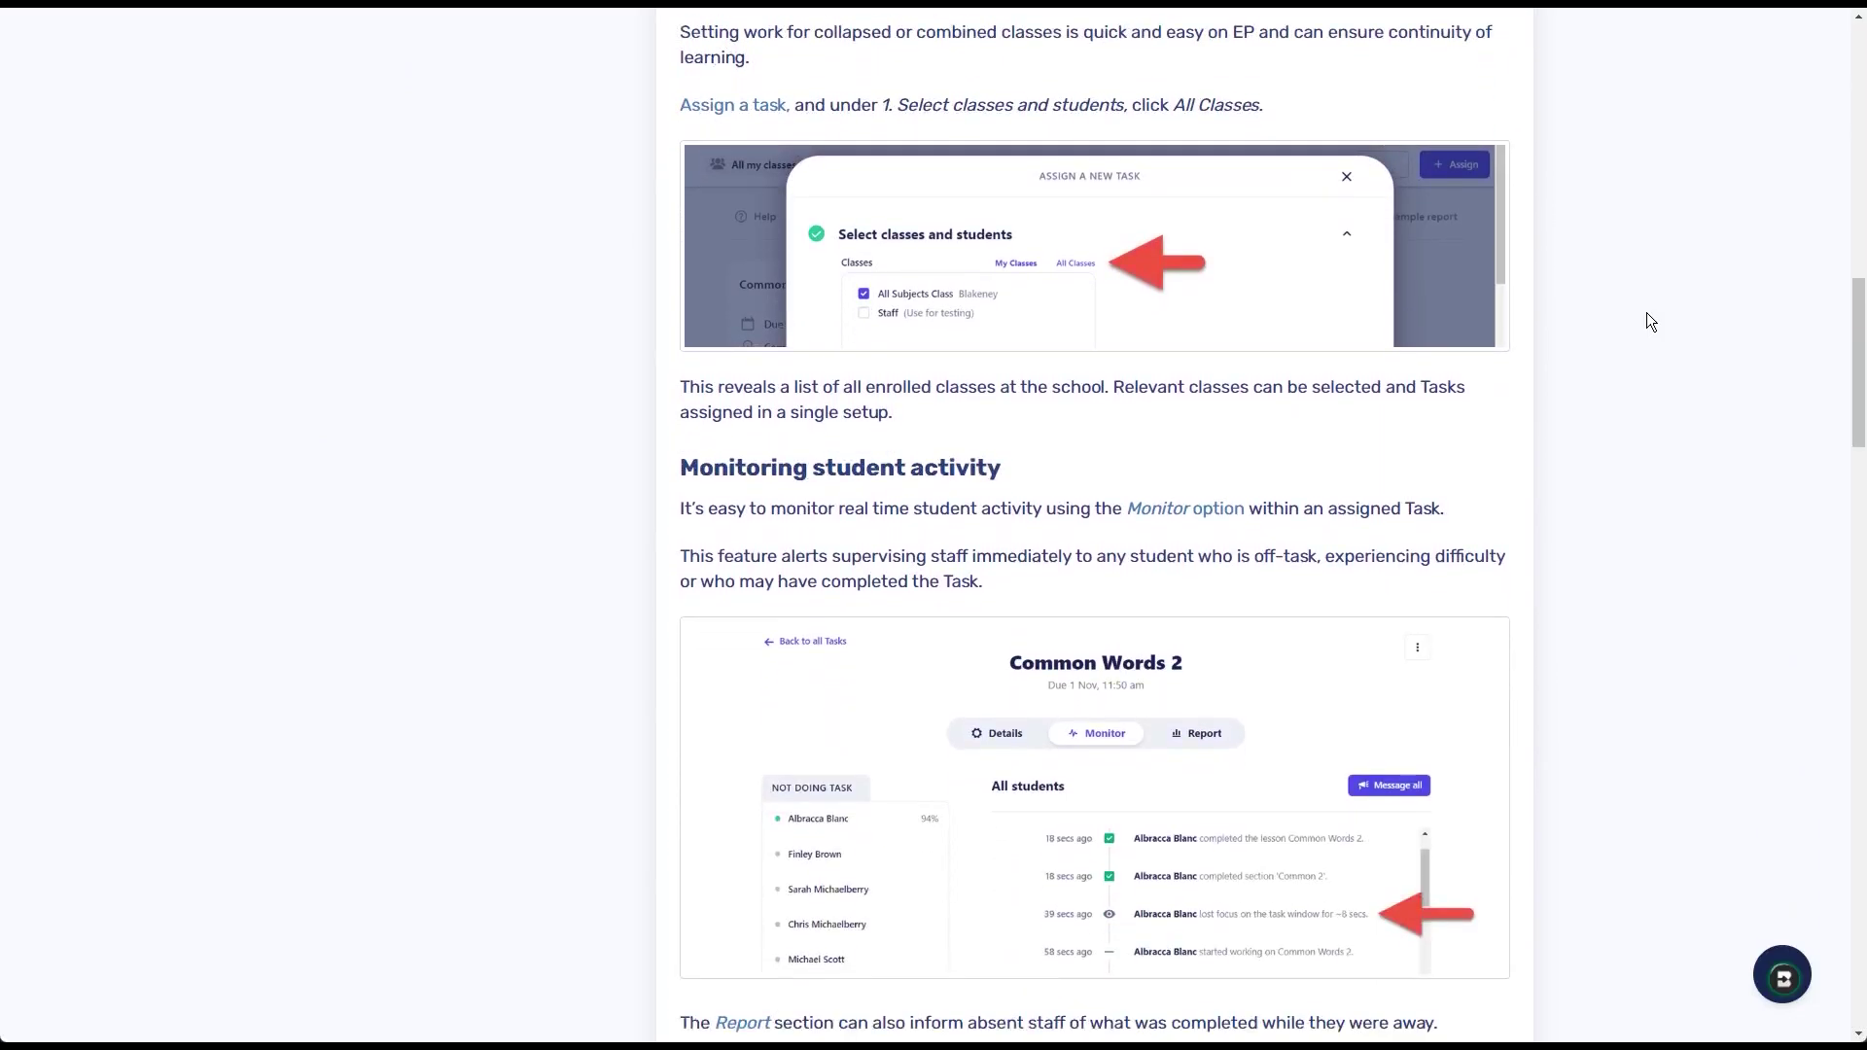
{"action": "scroll", "coordinate": [1647, 313], "scroll_direction": "down", "scroll_amount": 9}
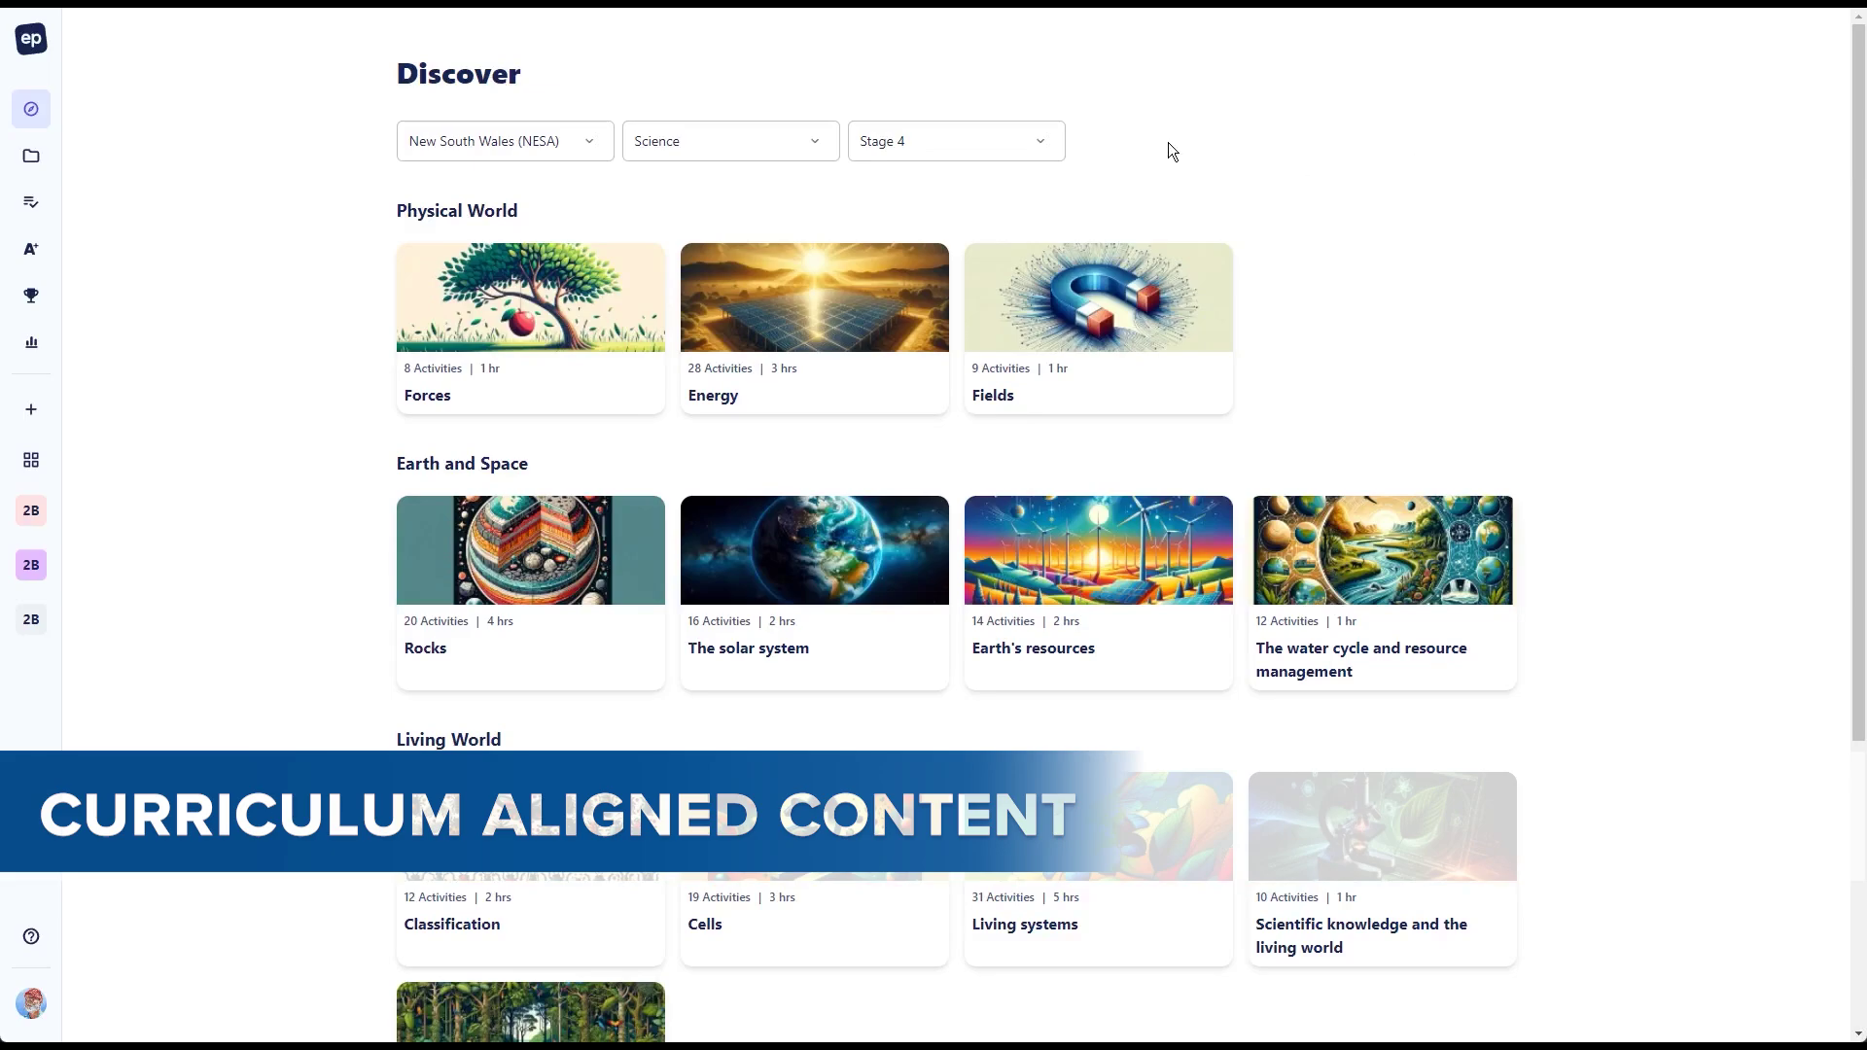
Browse the NSW Stage 4 Science topics on the Discover page.
{"action": "mouse_move", "coordinate": [35, 115]}
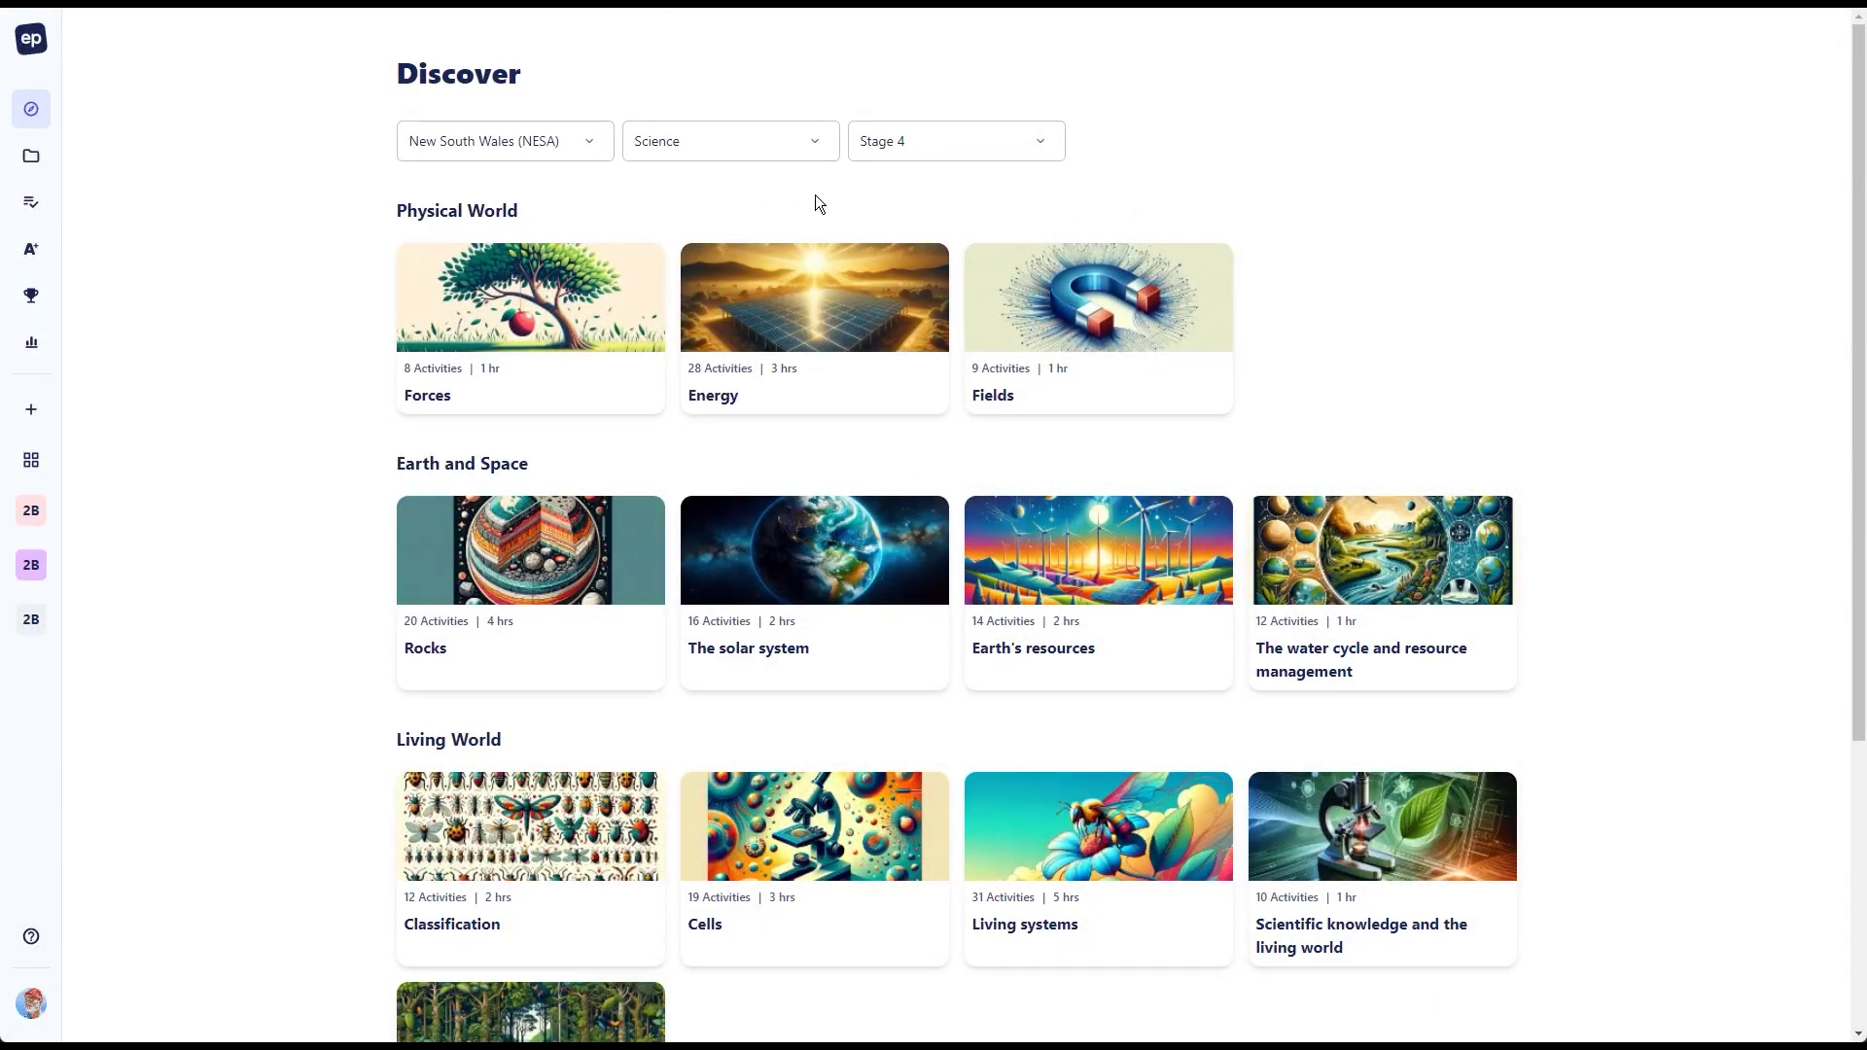
{"action": "scroll", "coordinate": [817, 209], "scroll_direction": "down", "scroll_amount": 4}
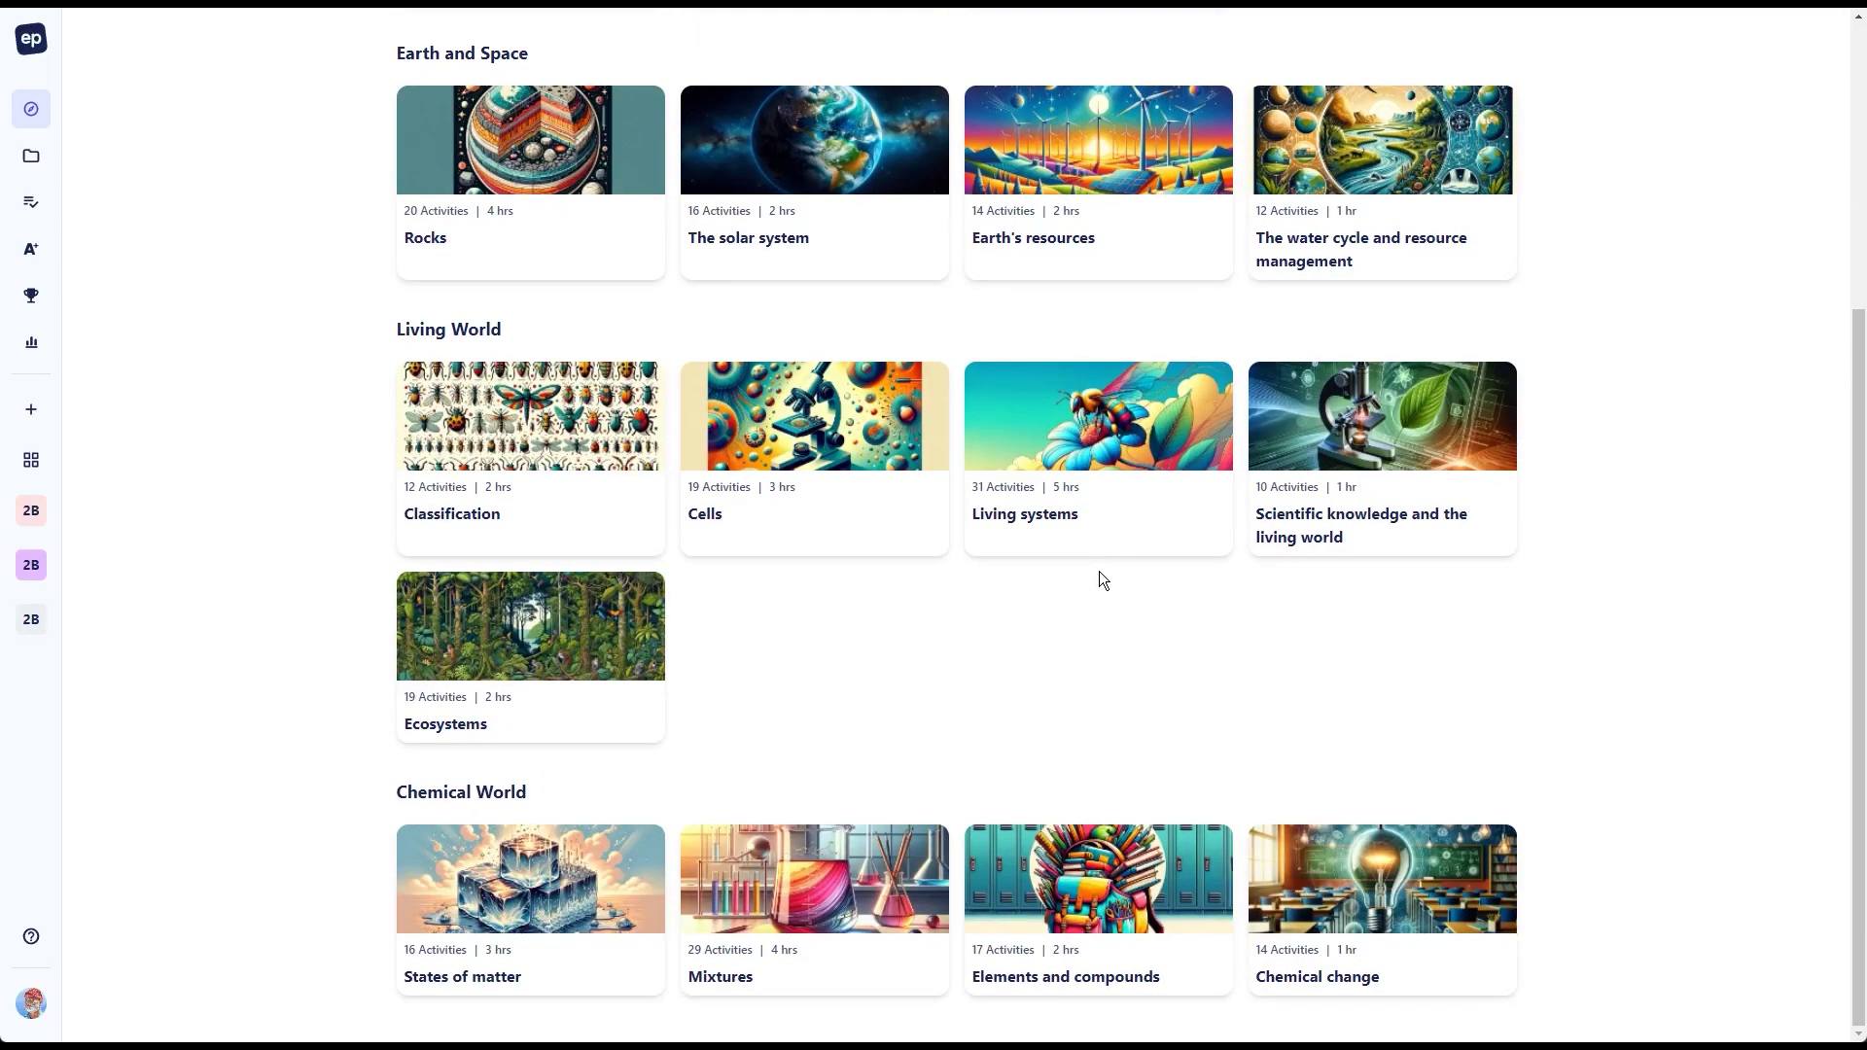
{"action": "scroll", "coordinate": [1099, 570], "scroll_direction": "up", "scroll_amount": 4}
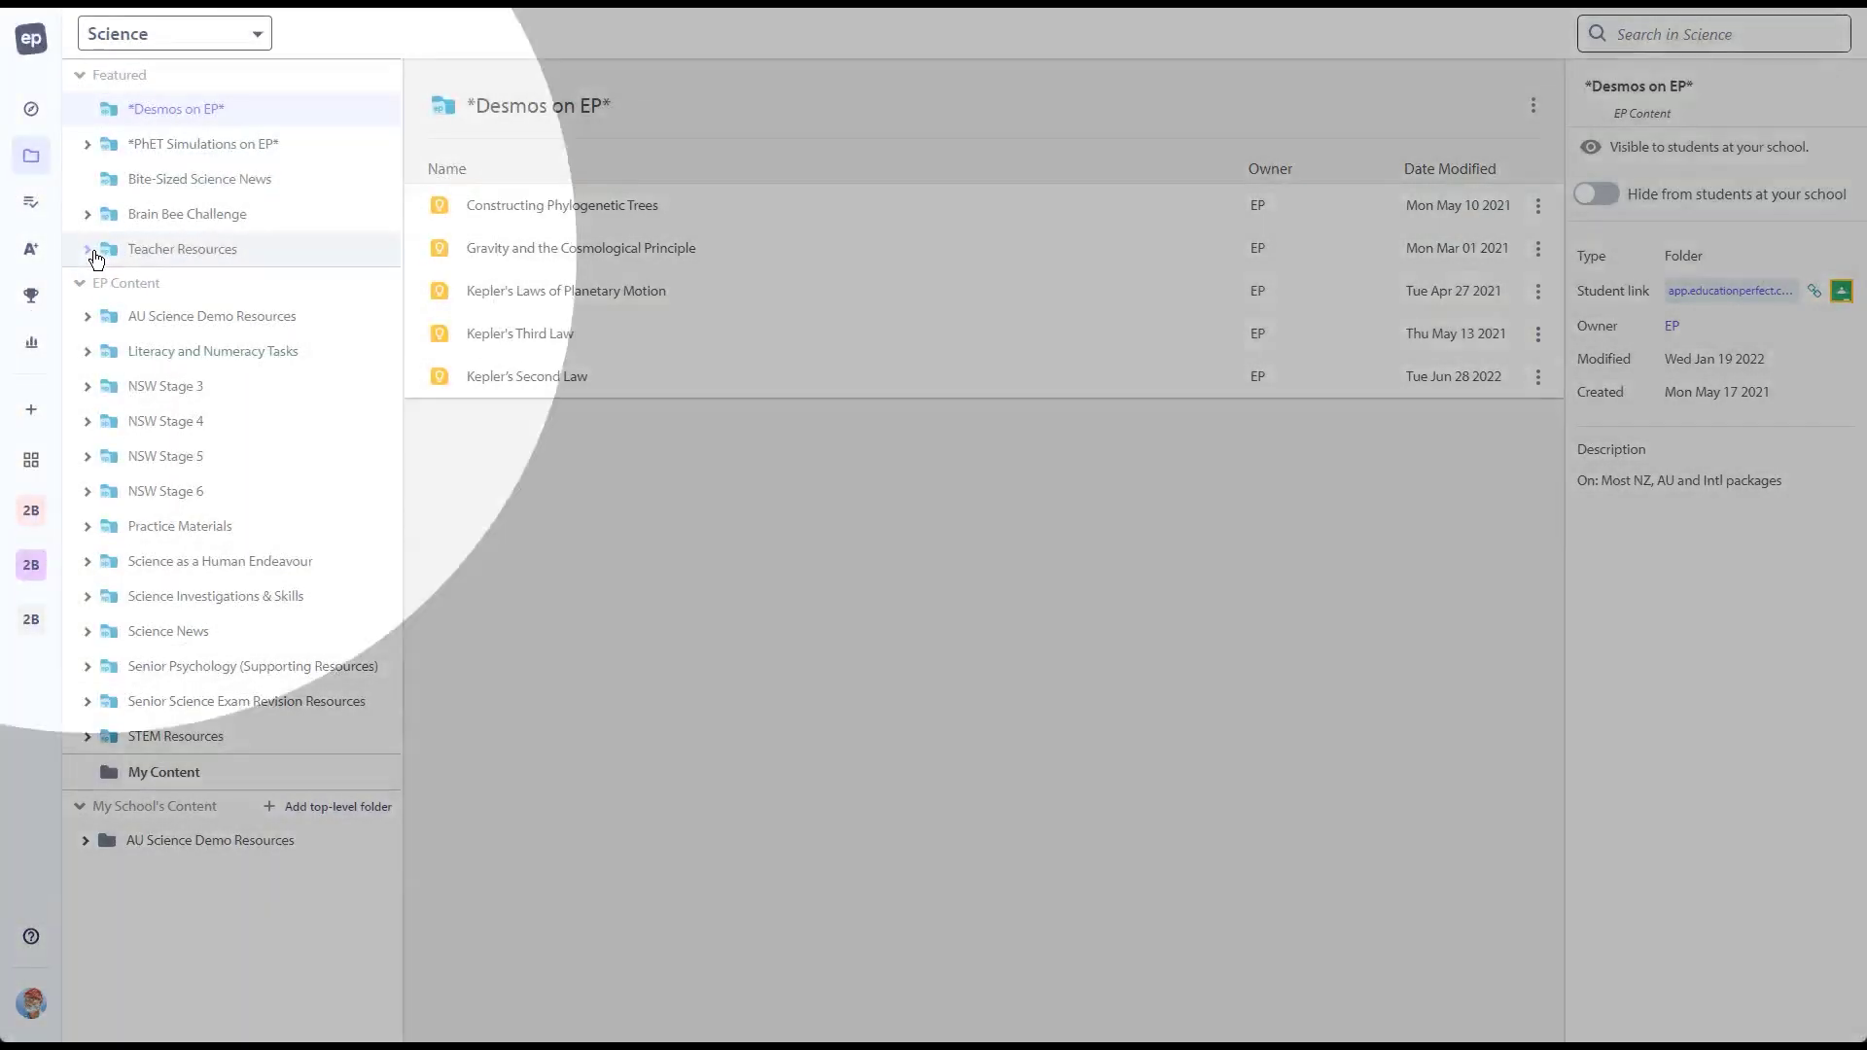
Open EP Curriculum Maps under Teacher Resources and scroll through the Stages 3-5 PDF.
{"action": "left_click", "coordinate": [94, 253]}
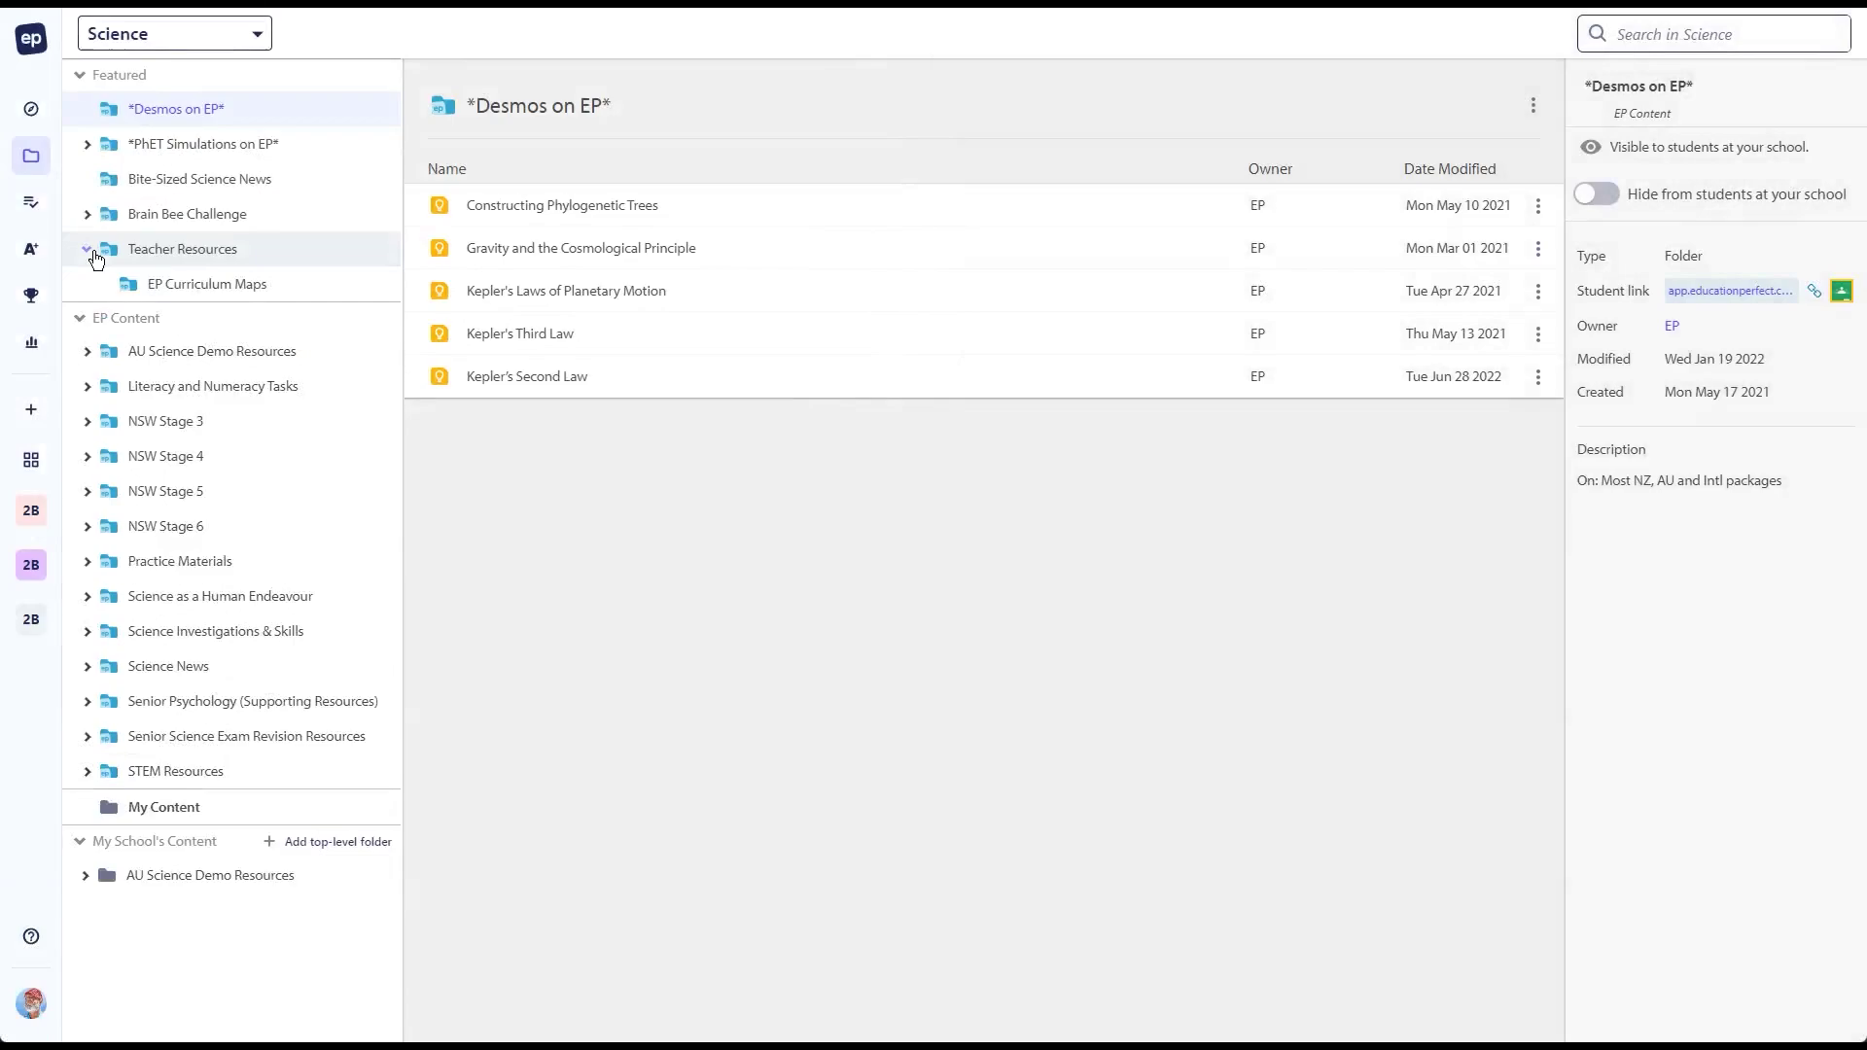
{"action": "left_click", "coordinate": [184, 285]}
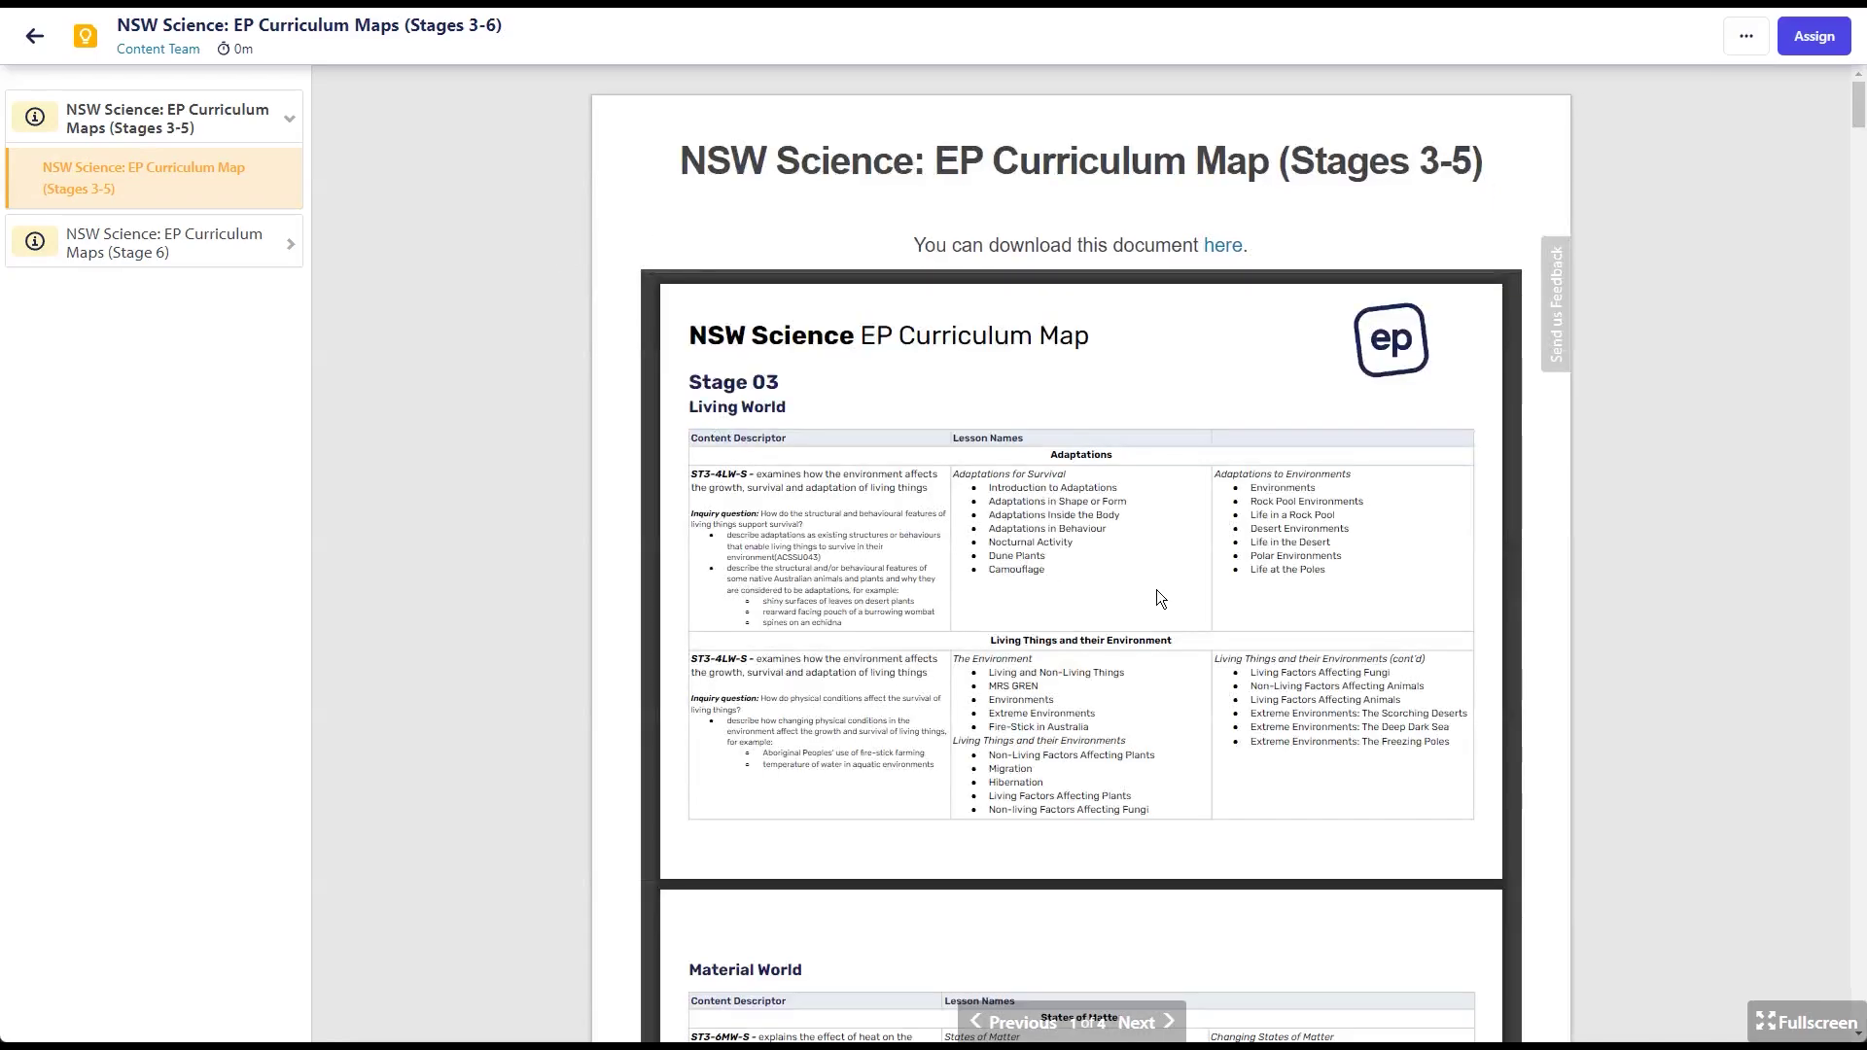
{"action": "scroll", "coordinate": [1080, 442], "scroll_direction": "down", "scroll_amount": 10}
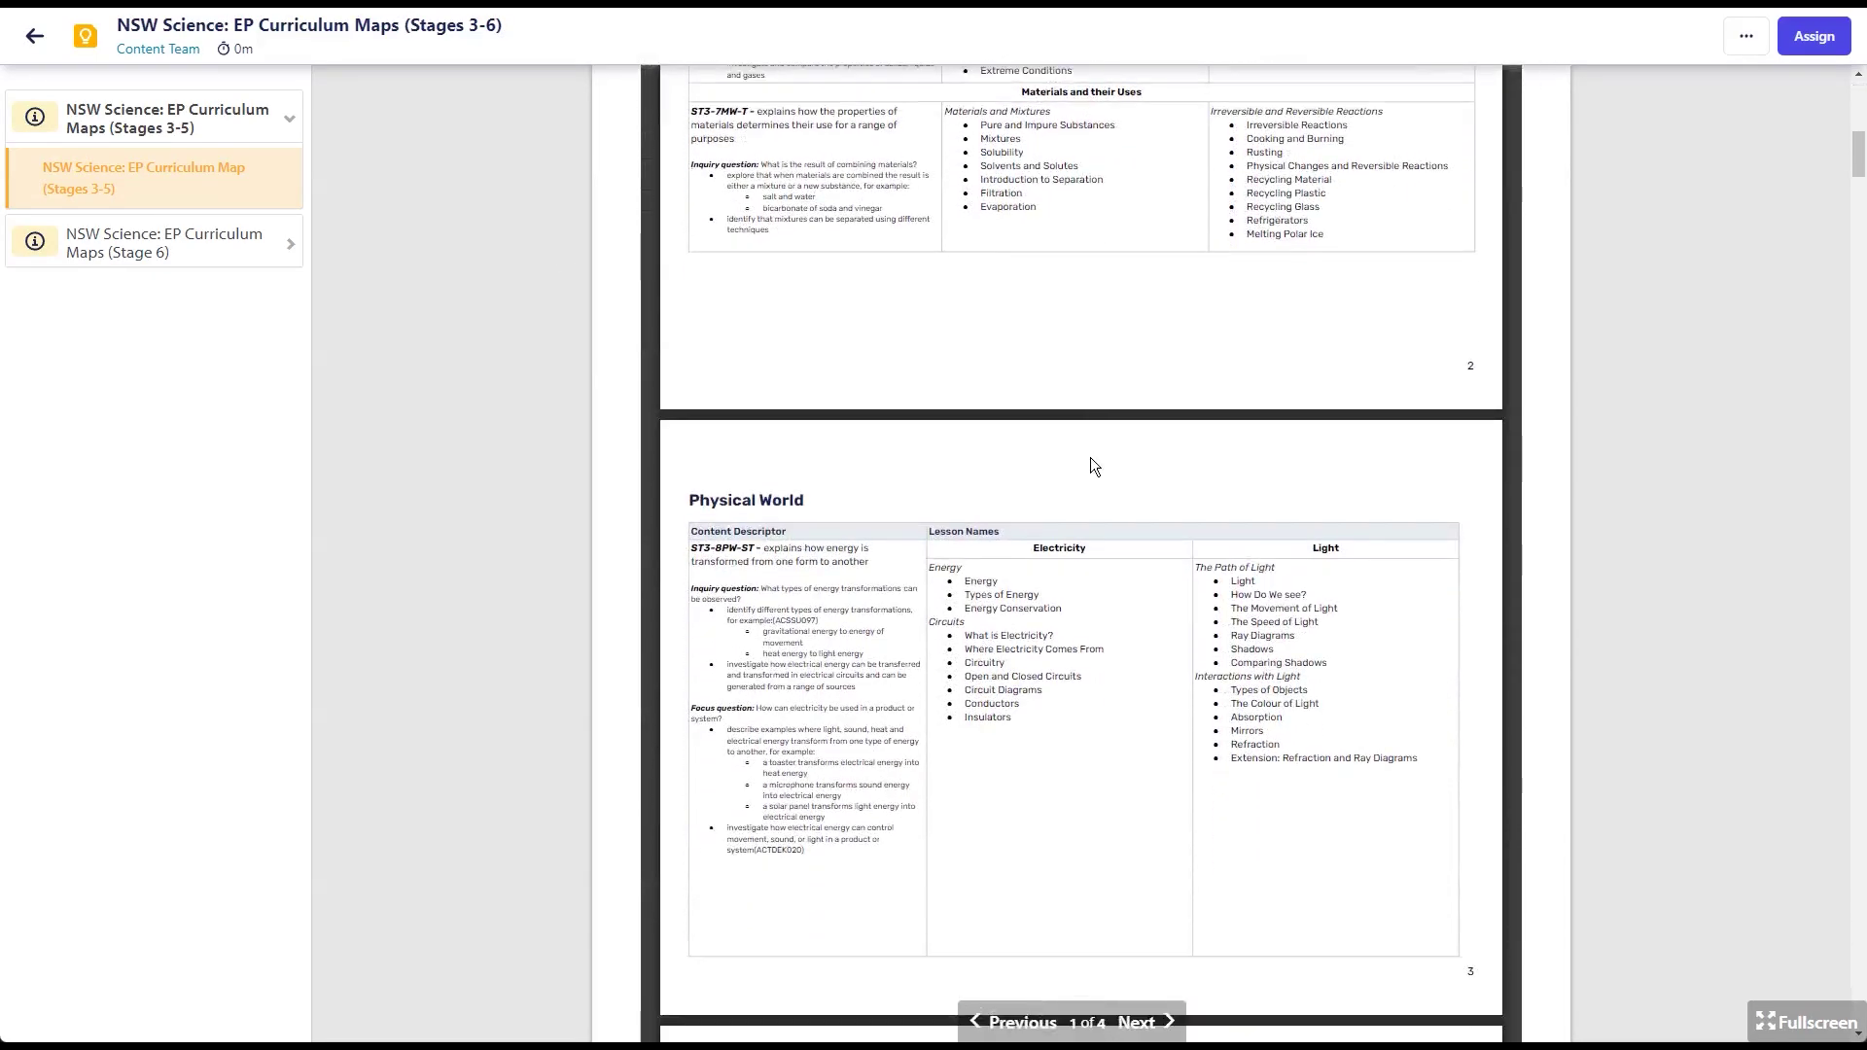
{"action": "scroll", "coordinate": [1090, 458], "scroll_direction": "down", "scroll_amount": 15}
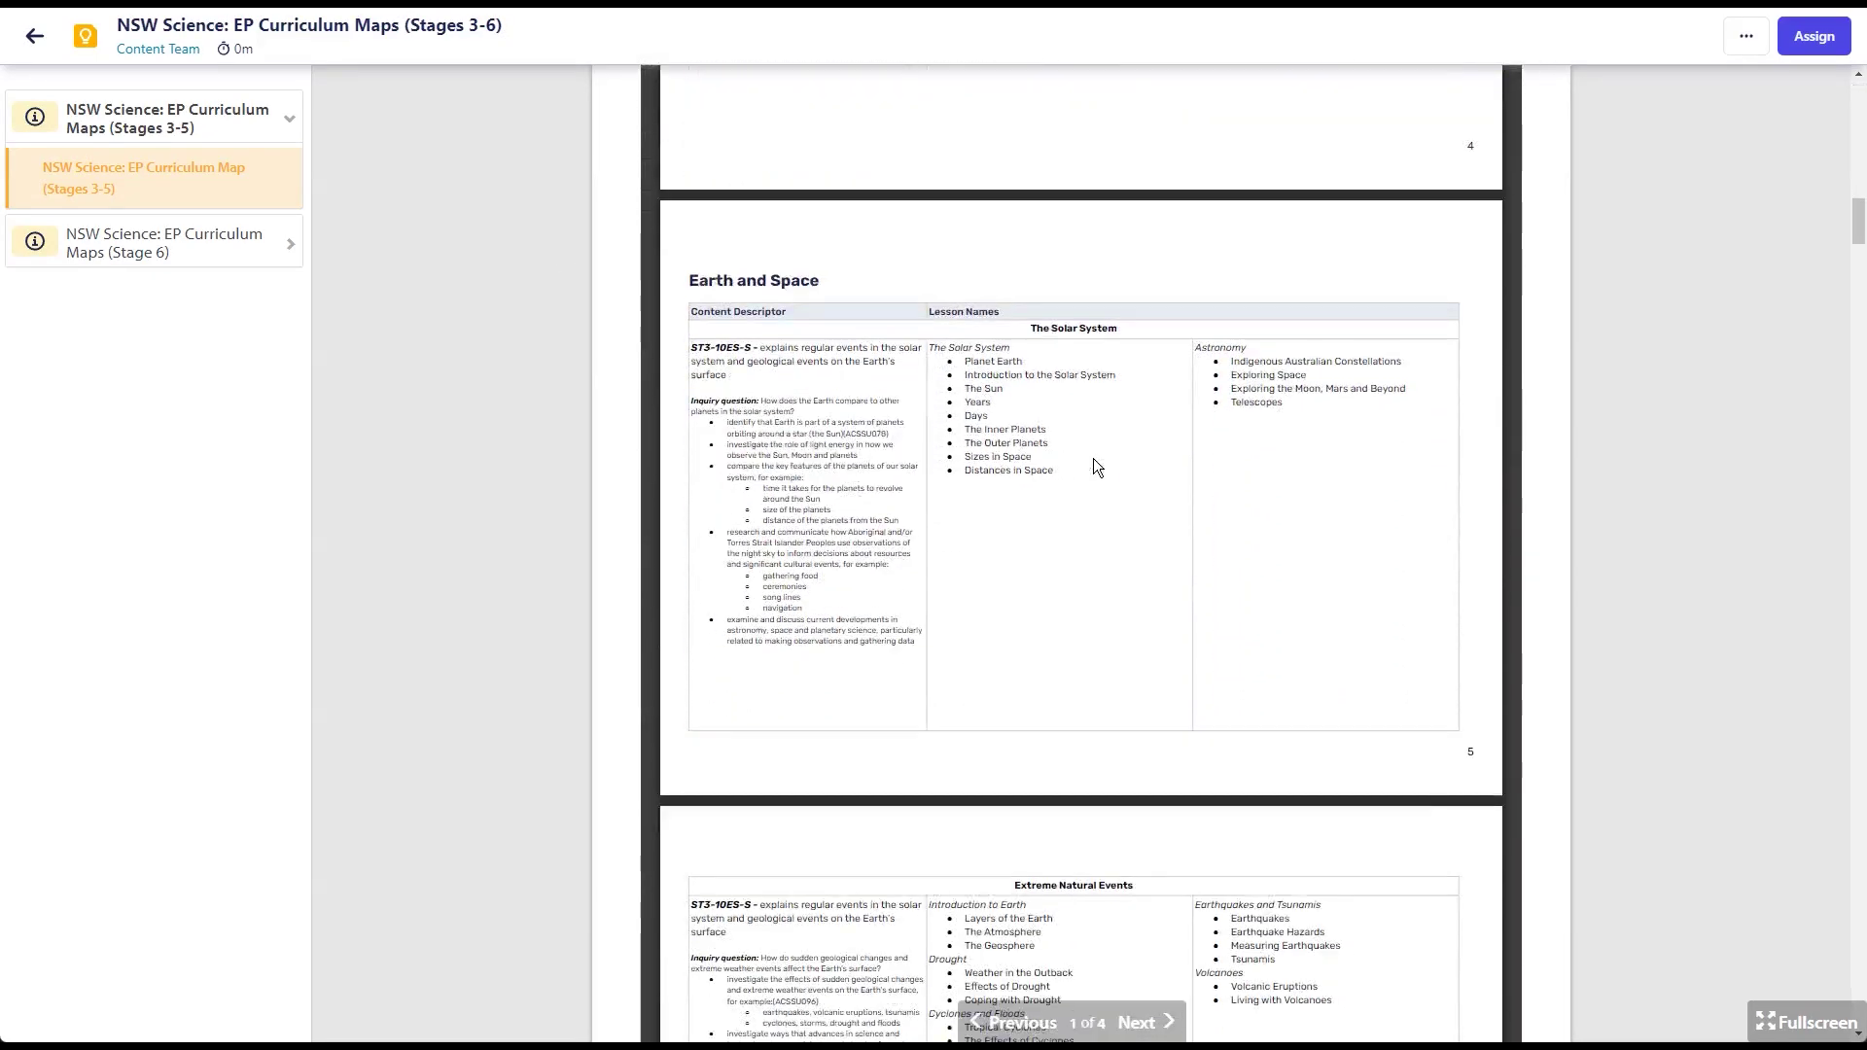
{"action": "scroll", "coordinate": [1093, 458], "scroll_direction": "down", "scroll_amount": 6}
{"action": "scroll", "coordinate": [1093, 459], "scroll_direction": "up", "scroll_amount": 10}
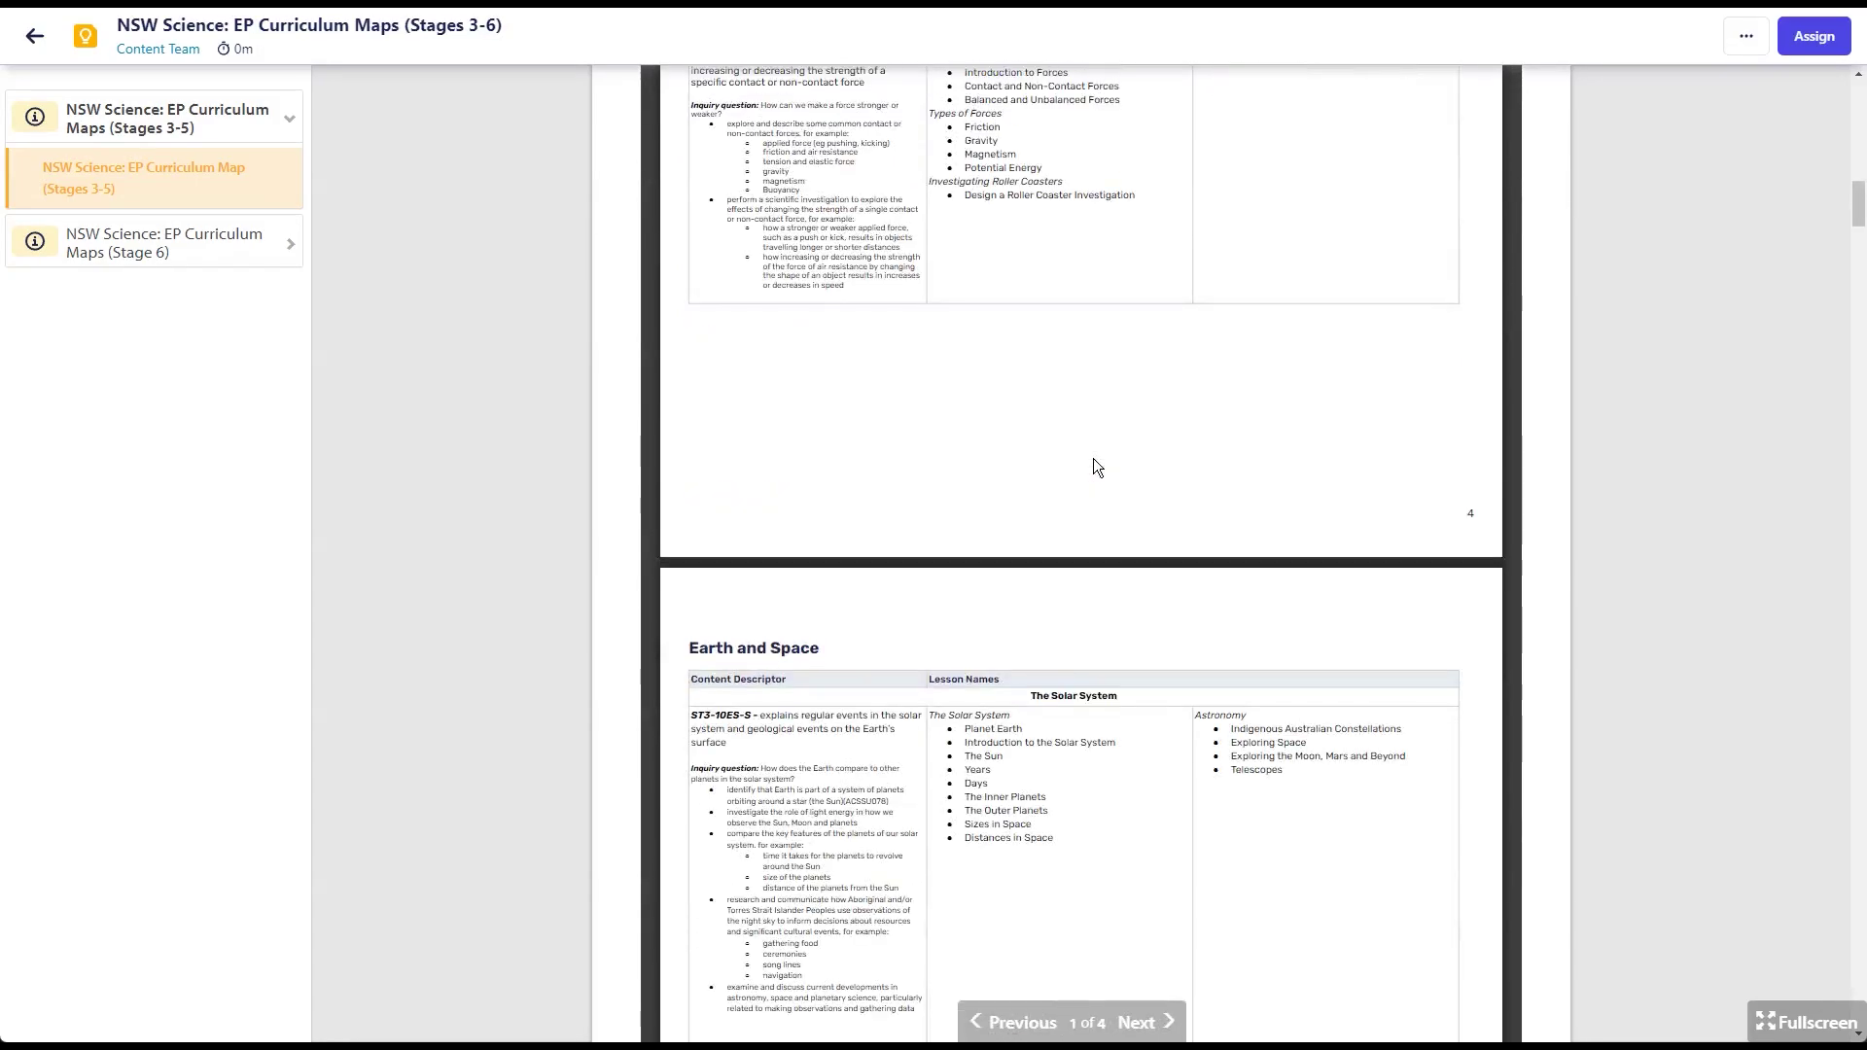
{"action": "scroll", "coordinate": [1093, 458], "scroll_direction": "up", "scroll_amount": 20}
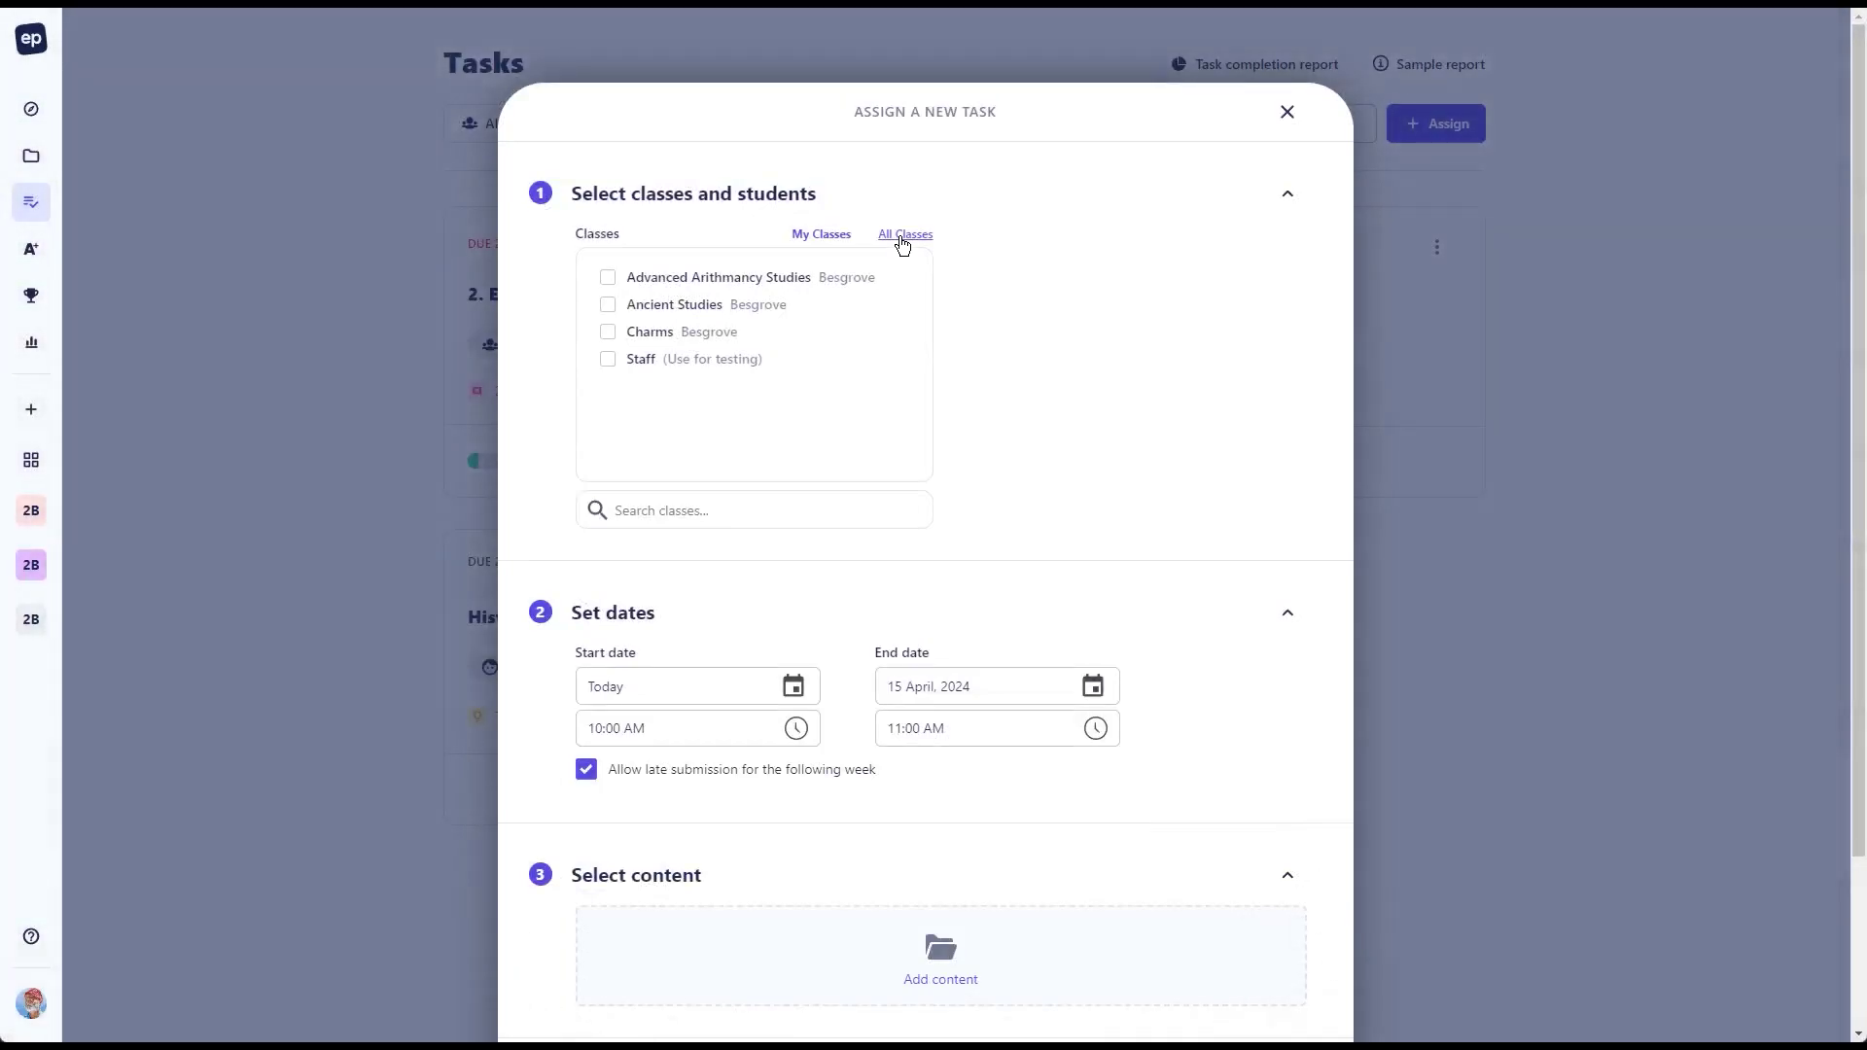
Show all classes and add 9 Maths and Advanced Arithmancy Studies to the task.
{"action": "left_click", "coordinate": [902, 237]}
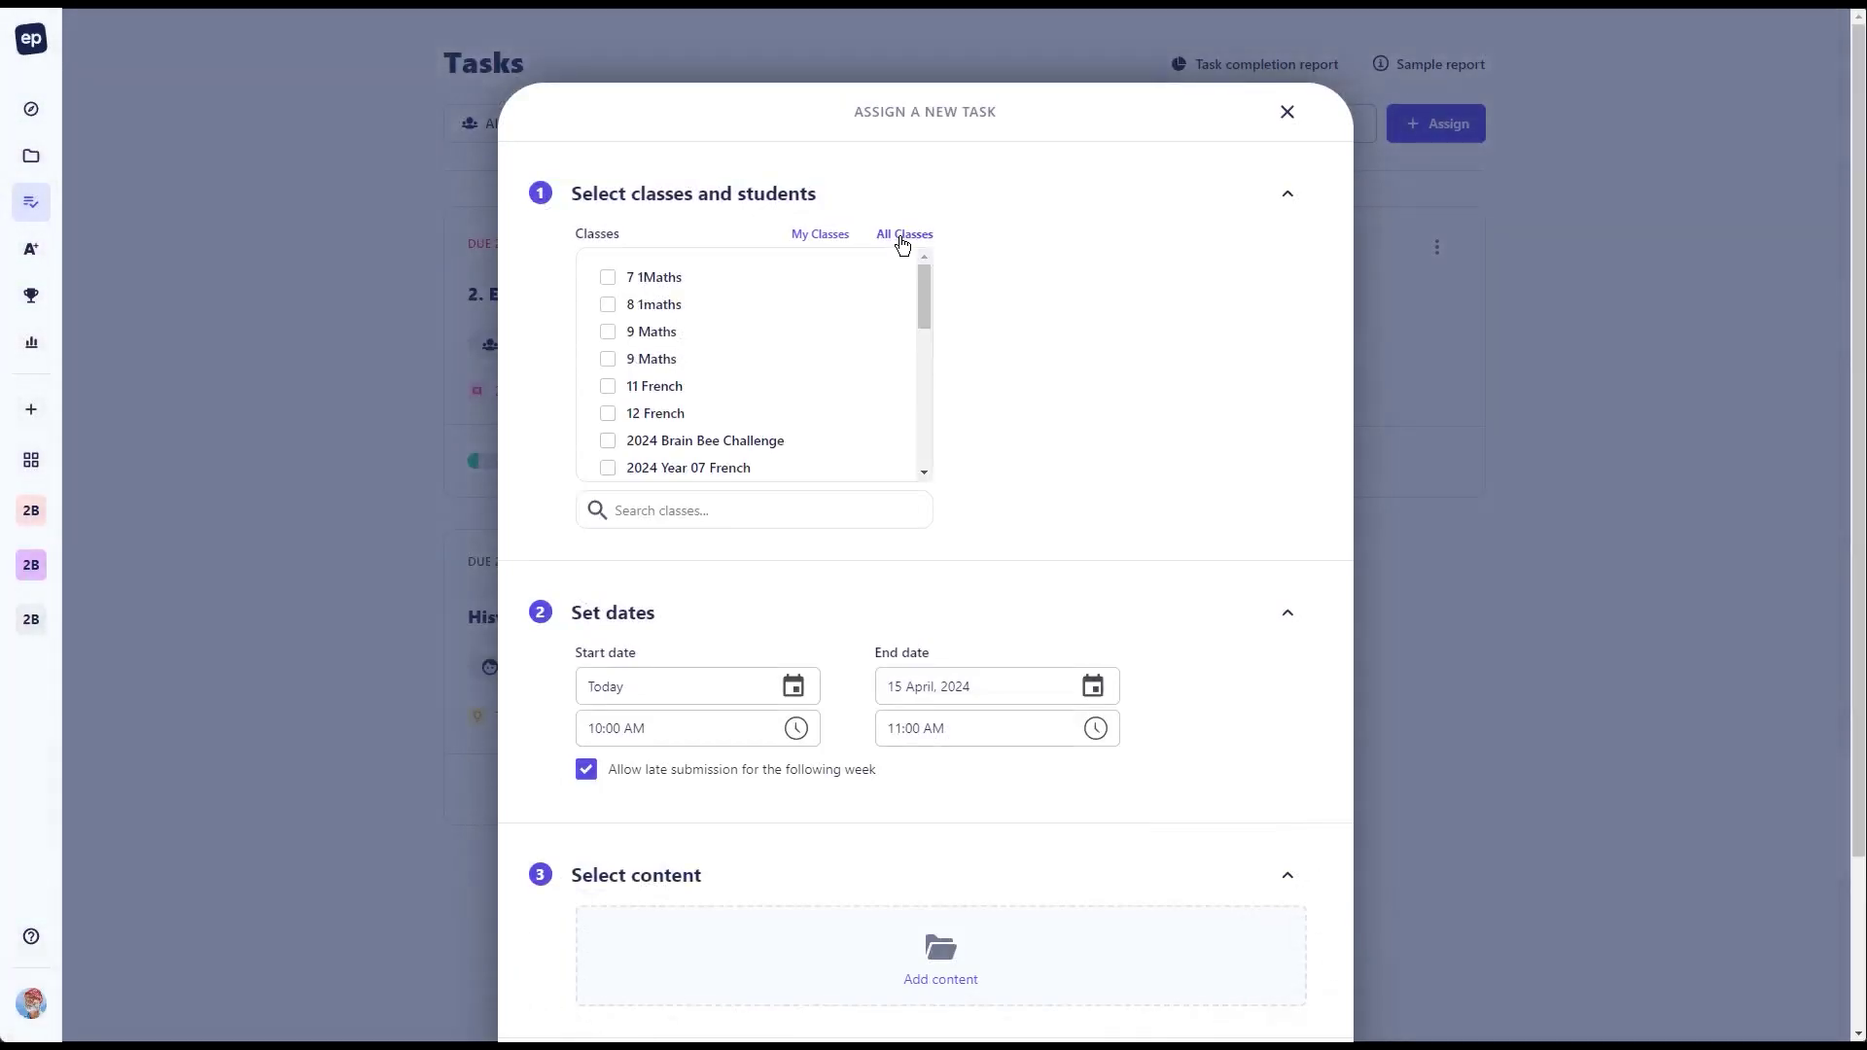
{"action": "left_click", "coordinate": [607, 333]}
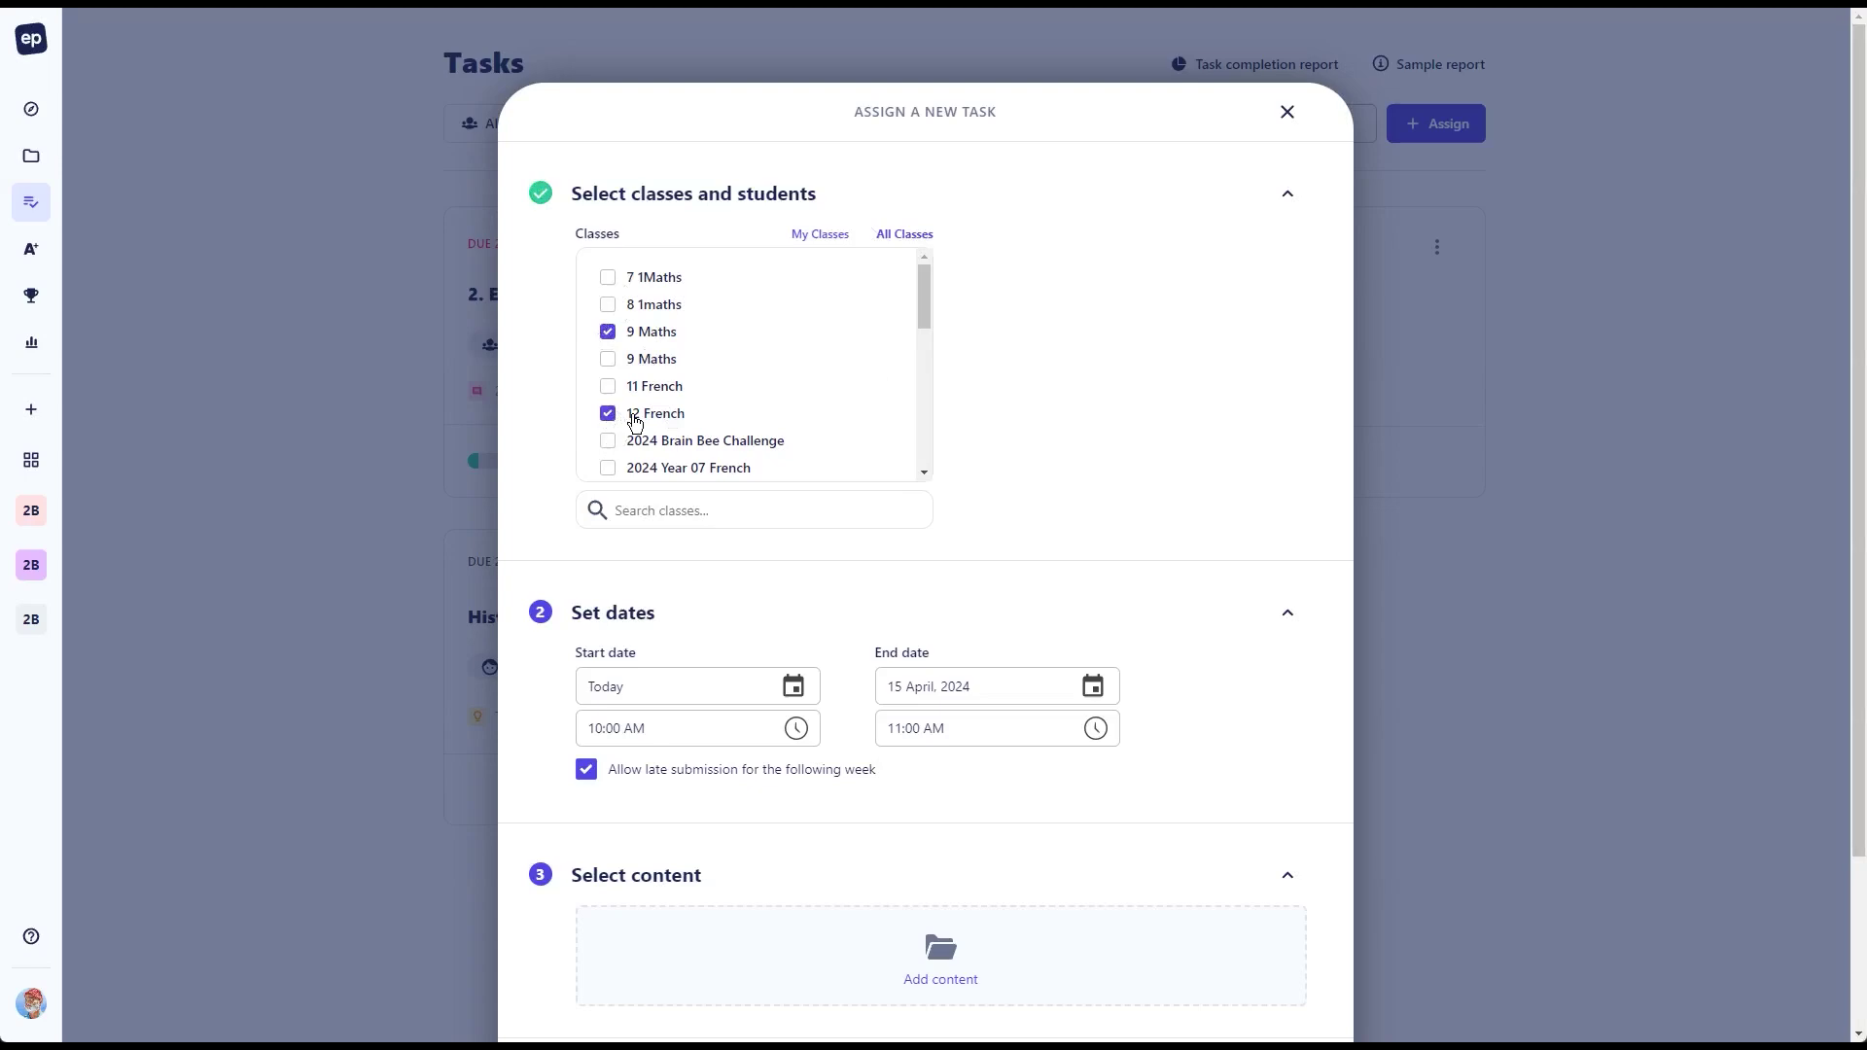
{"action": "scroll", "coordinate": [610, 428], "scroll_direction": "down", "scroll_amount": 2}
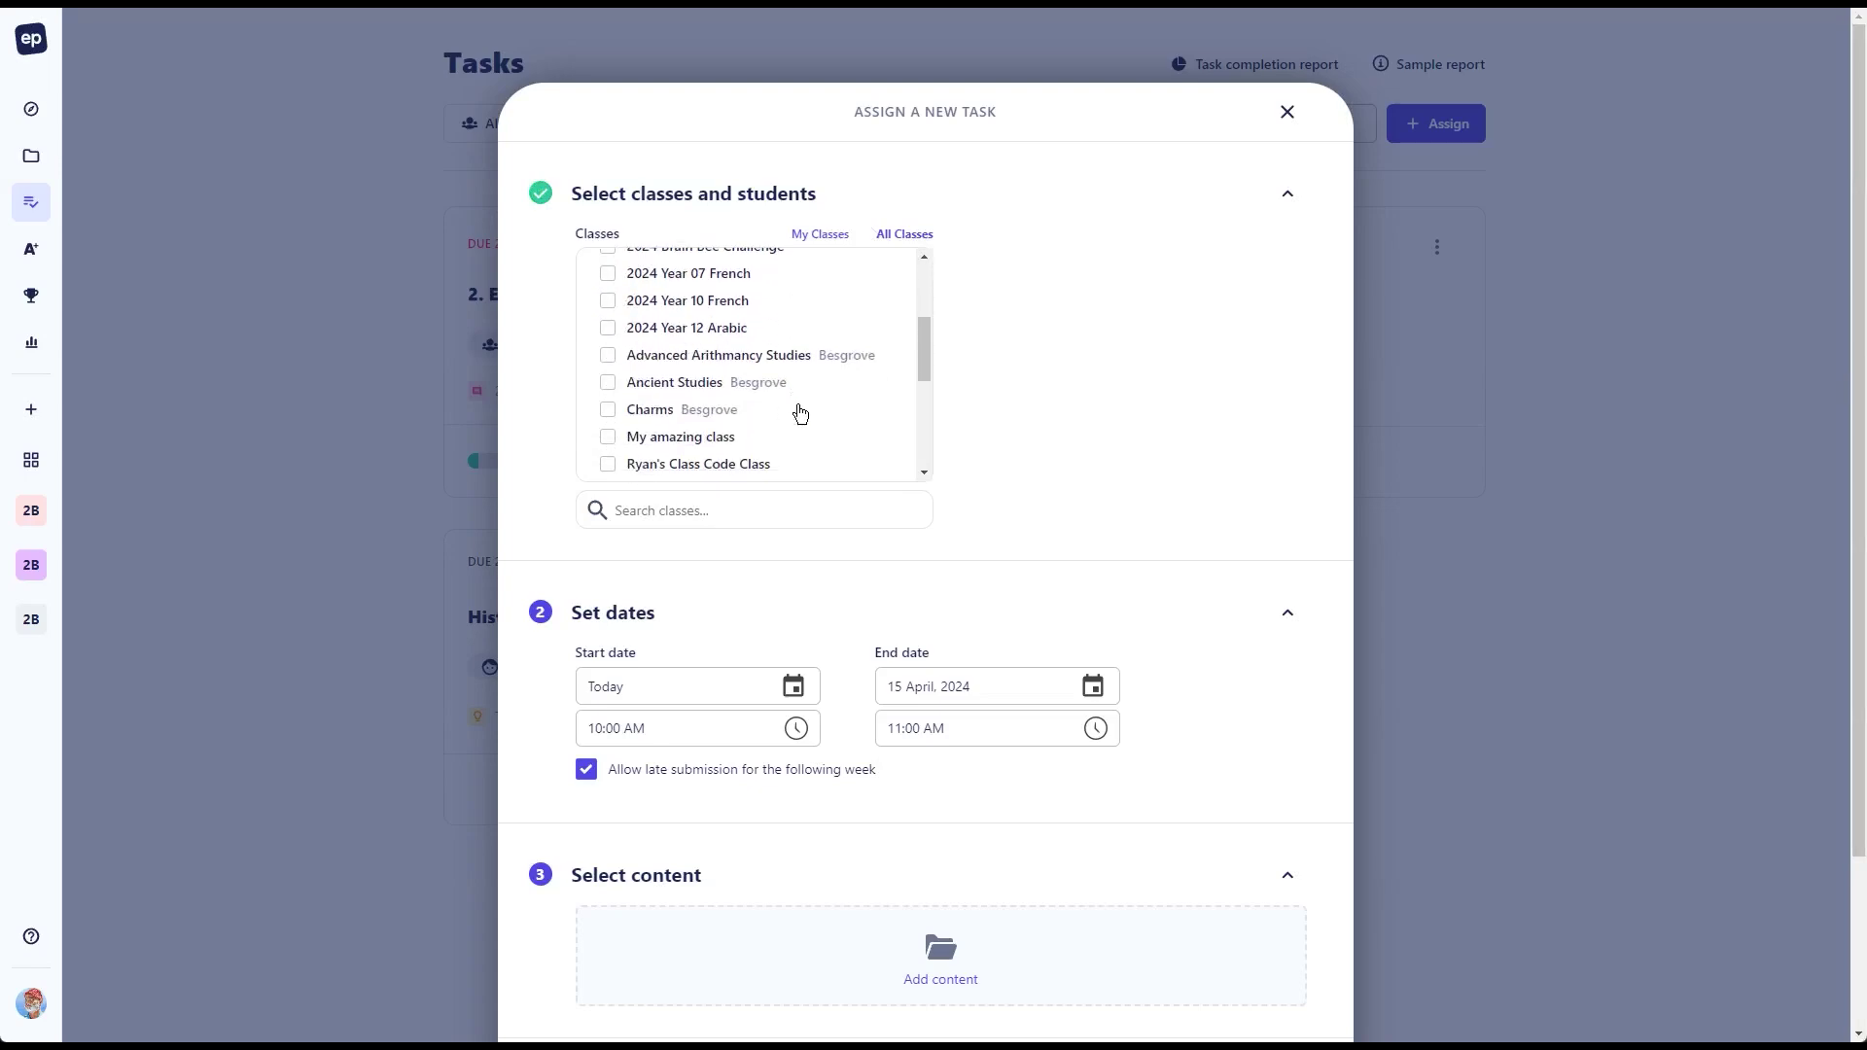
{"action": "left_click", "coordinate": [609, 357]}
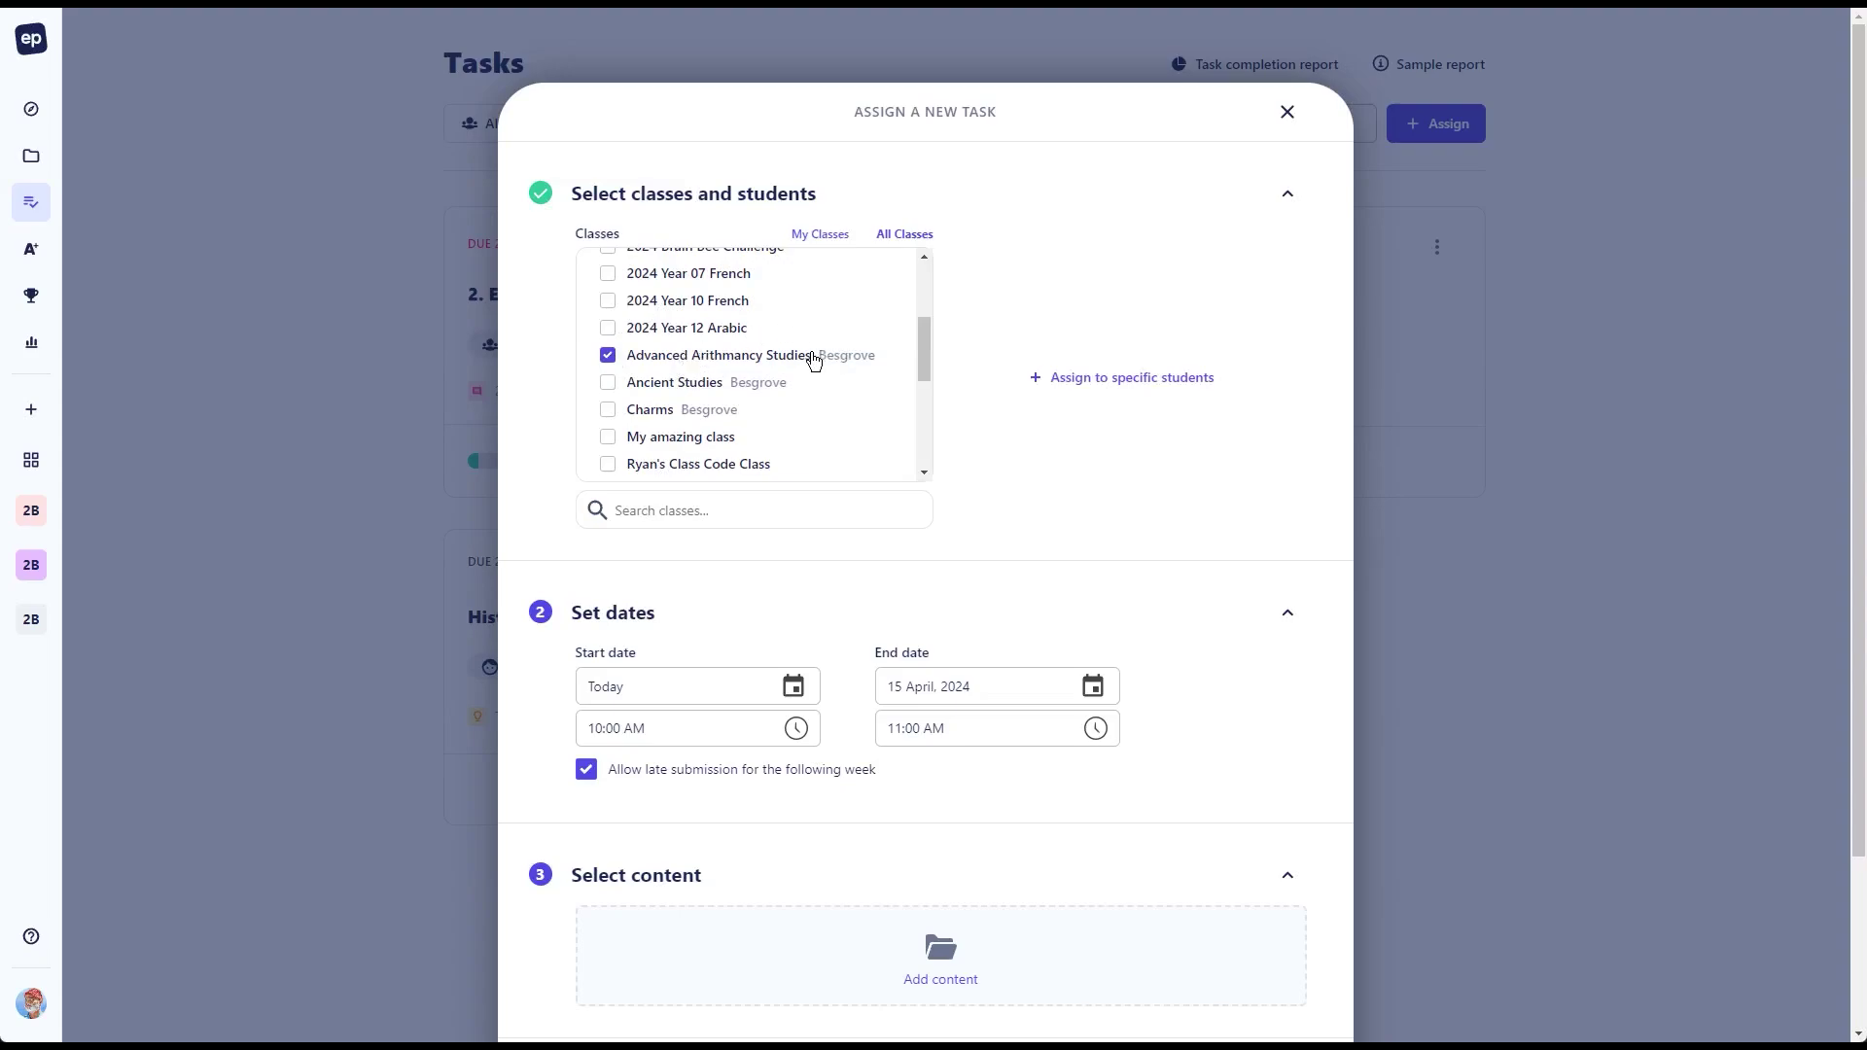
{"action": "scroll", "coordinate": [815, 362], "scroll_direction": "up", "scroll_amount": 3}
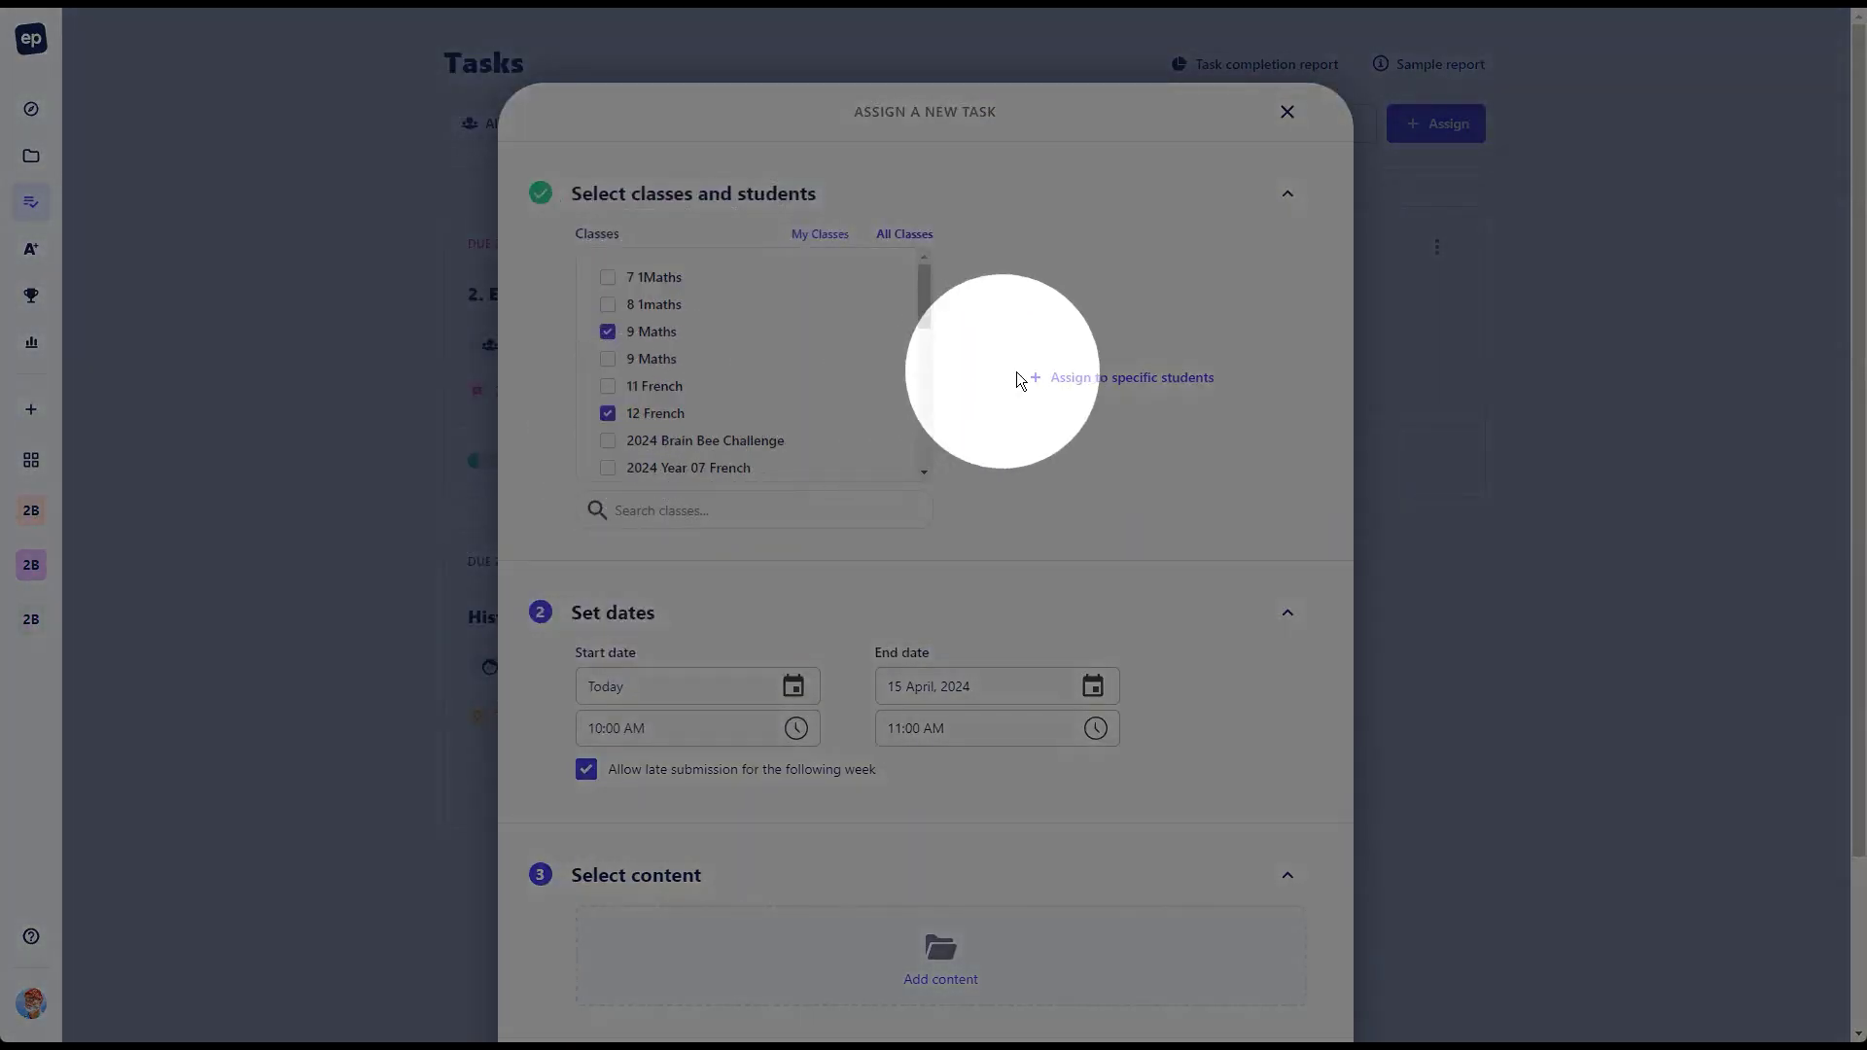
Assign to specific students, excluding three students from the selected classes.
{"action": "left_click", "coordinate": [1087, 389]}
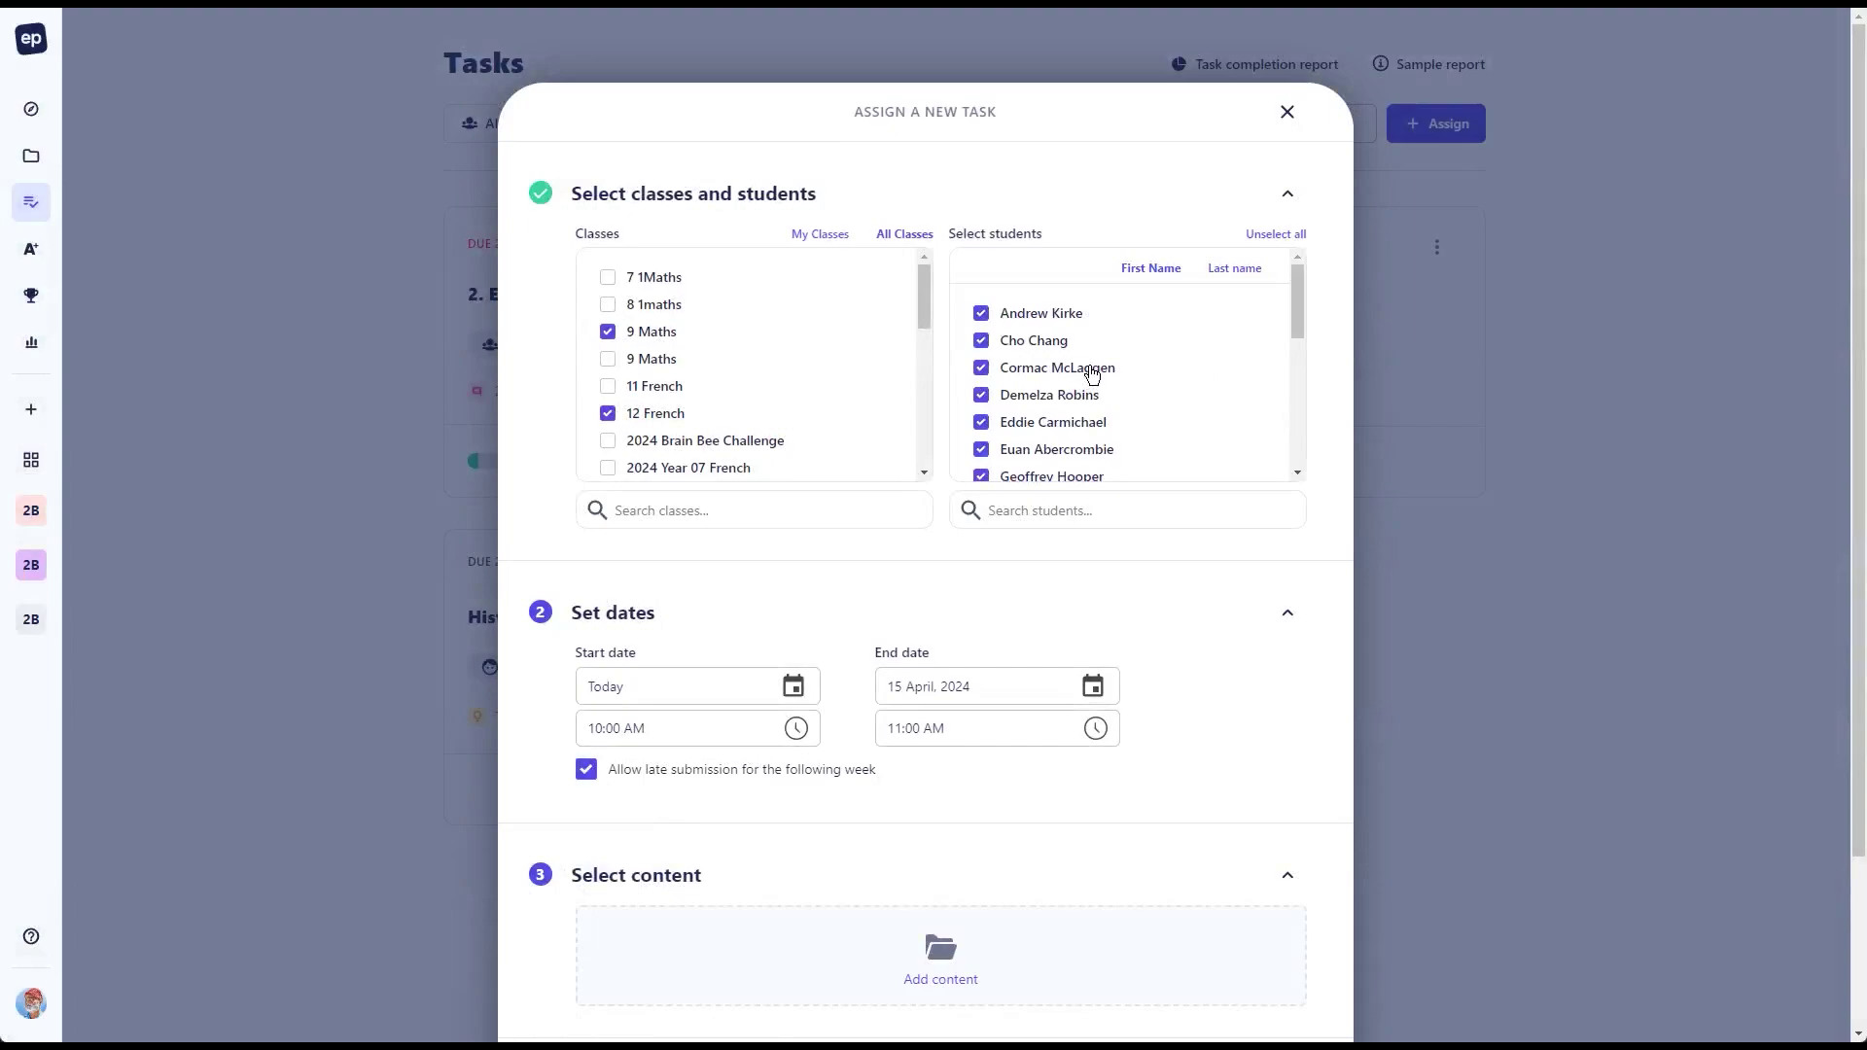
{"action": "left_click", "coordinate": [1034, 342]}
{"action": "left_click", "coordinate": [1018, 428]}
{"action": "left_click", "coordinate": [1016, 457]}
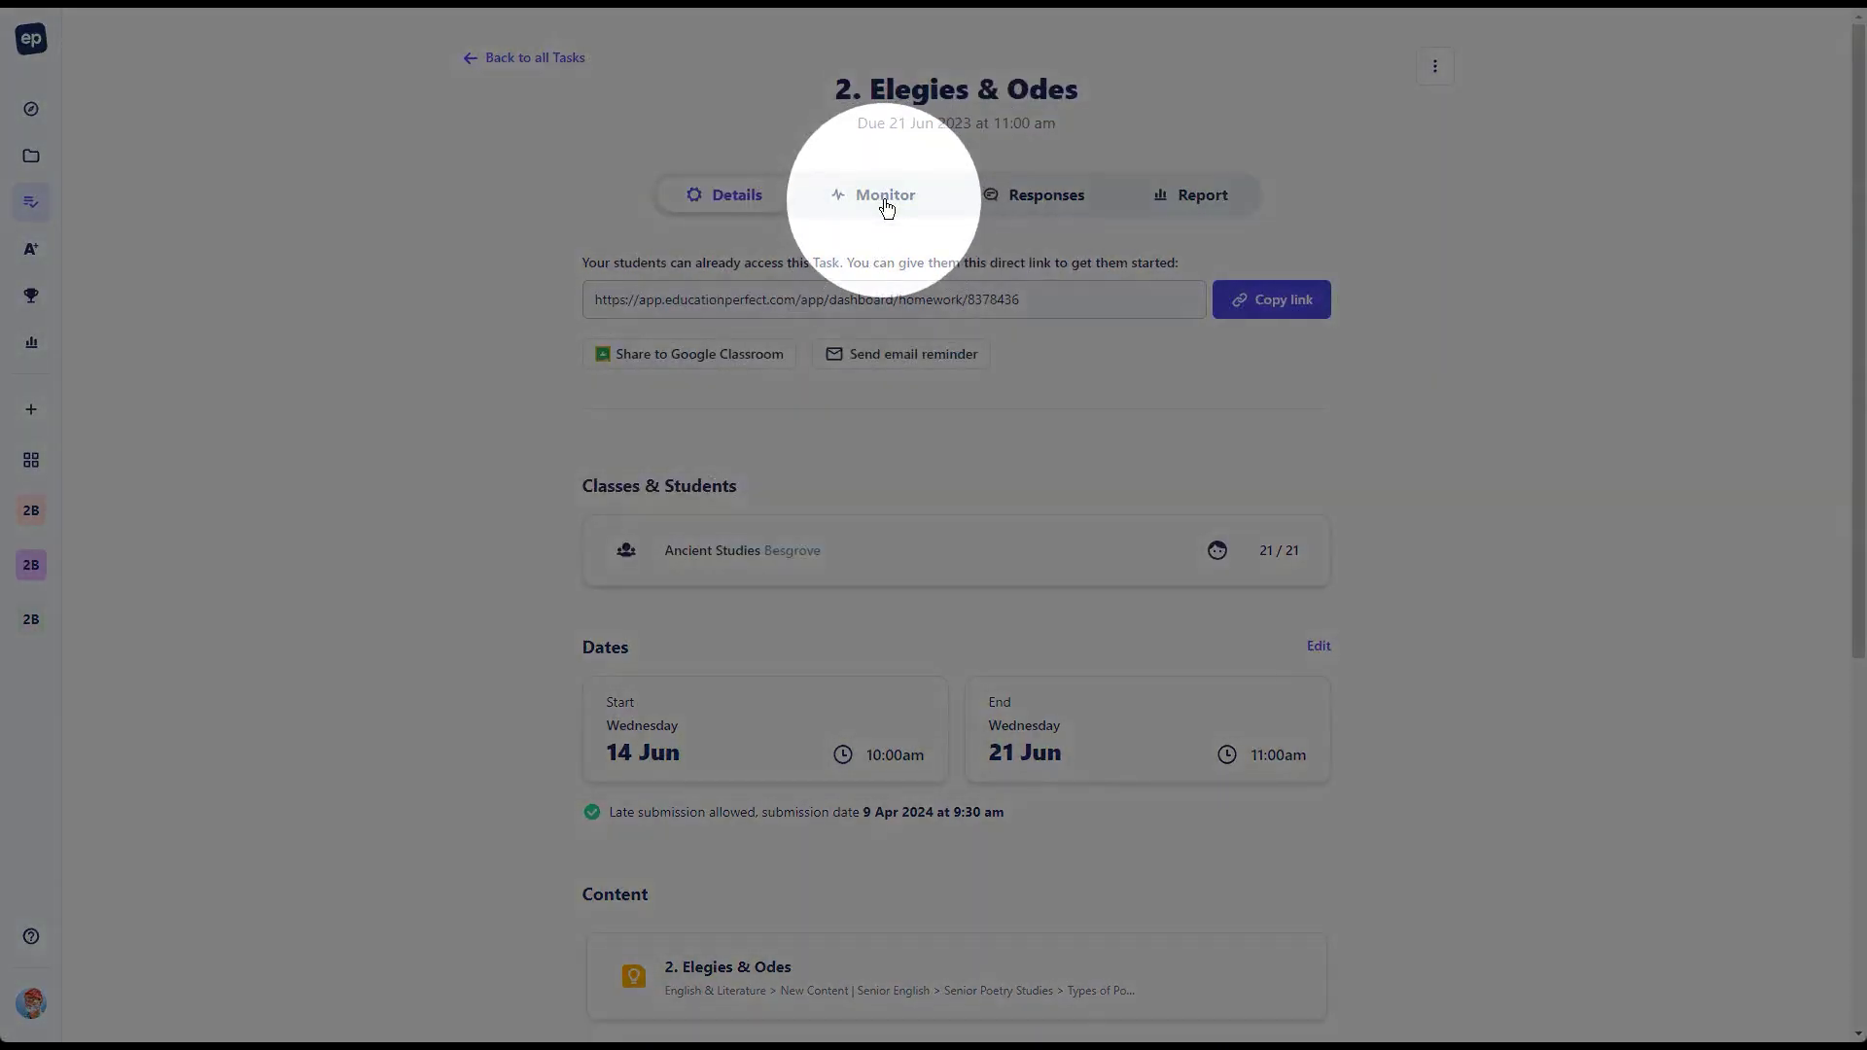
On the Elegies & Odes Monitor tab, open the Recent Problem student's progress and timeline.
{"action": "left_click", "coordinate": [887, 206]}
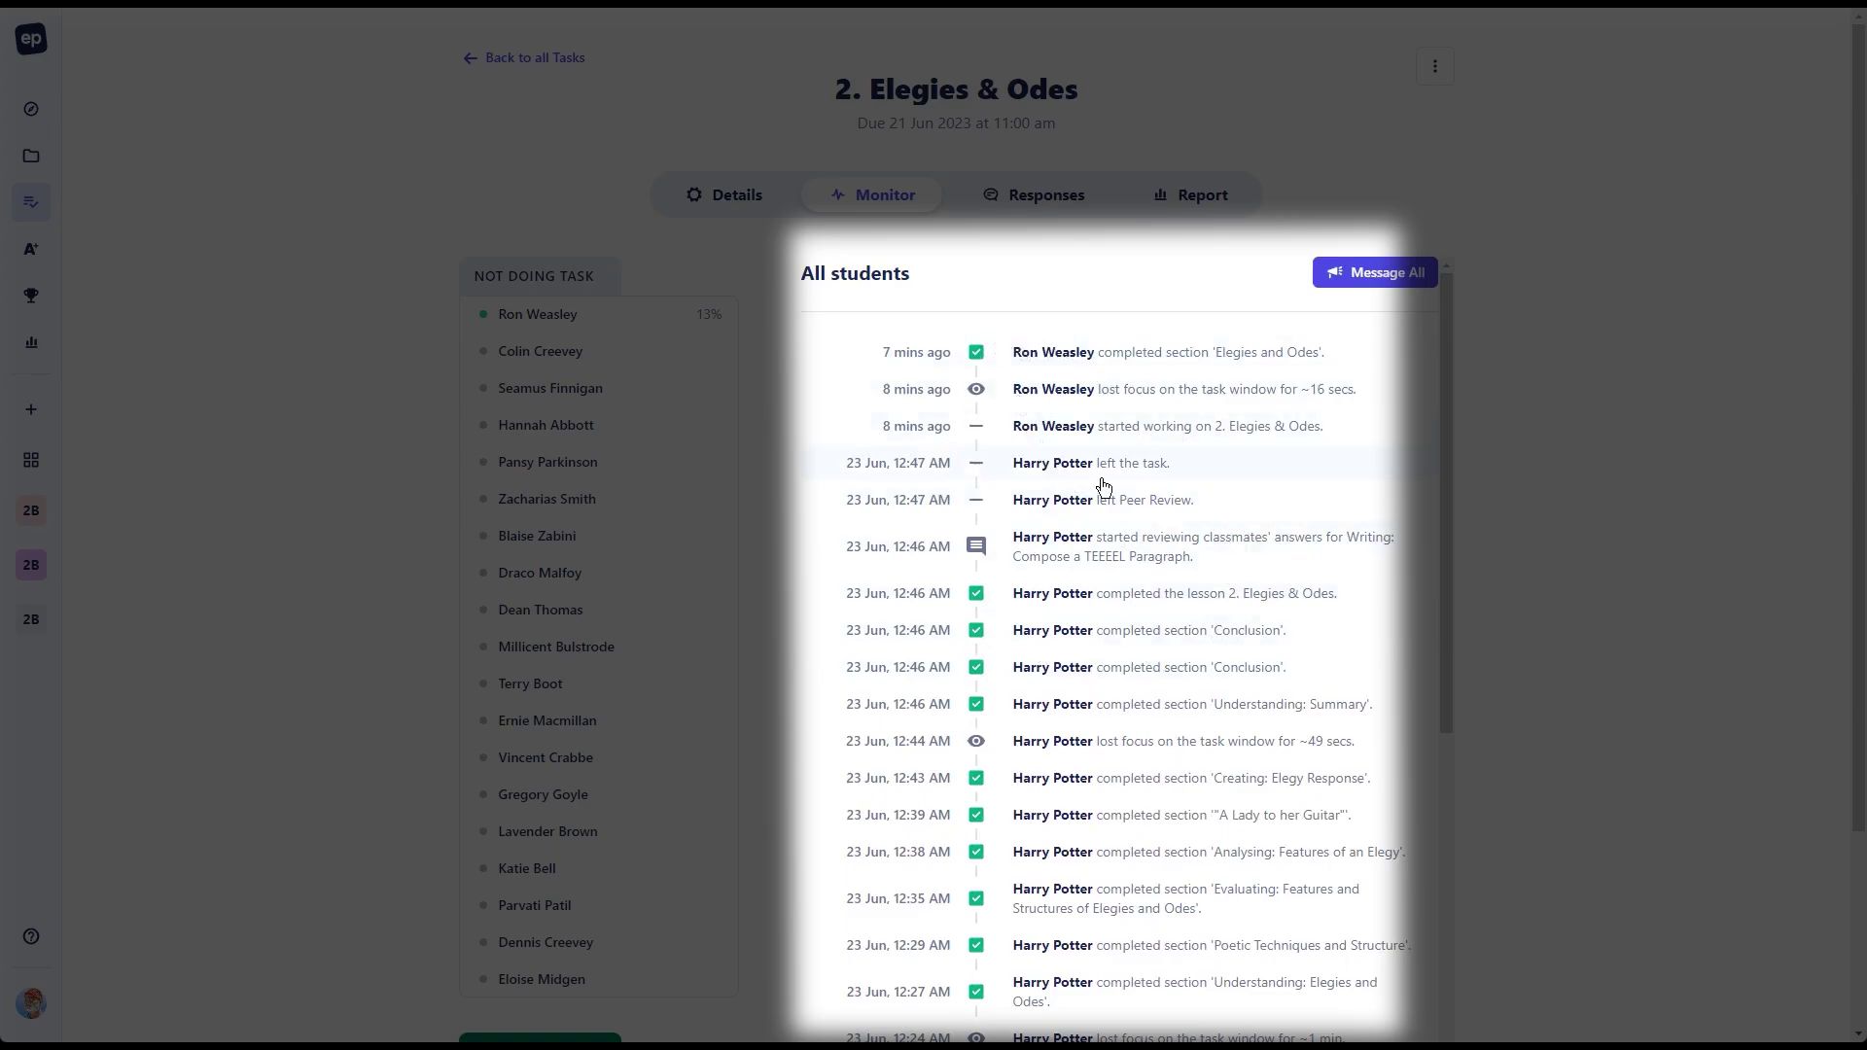
{"action": "left_click", "coordinate": [679, 223]}
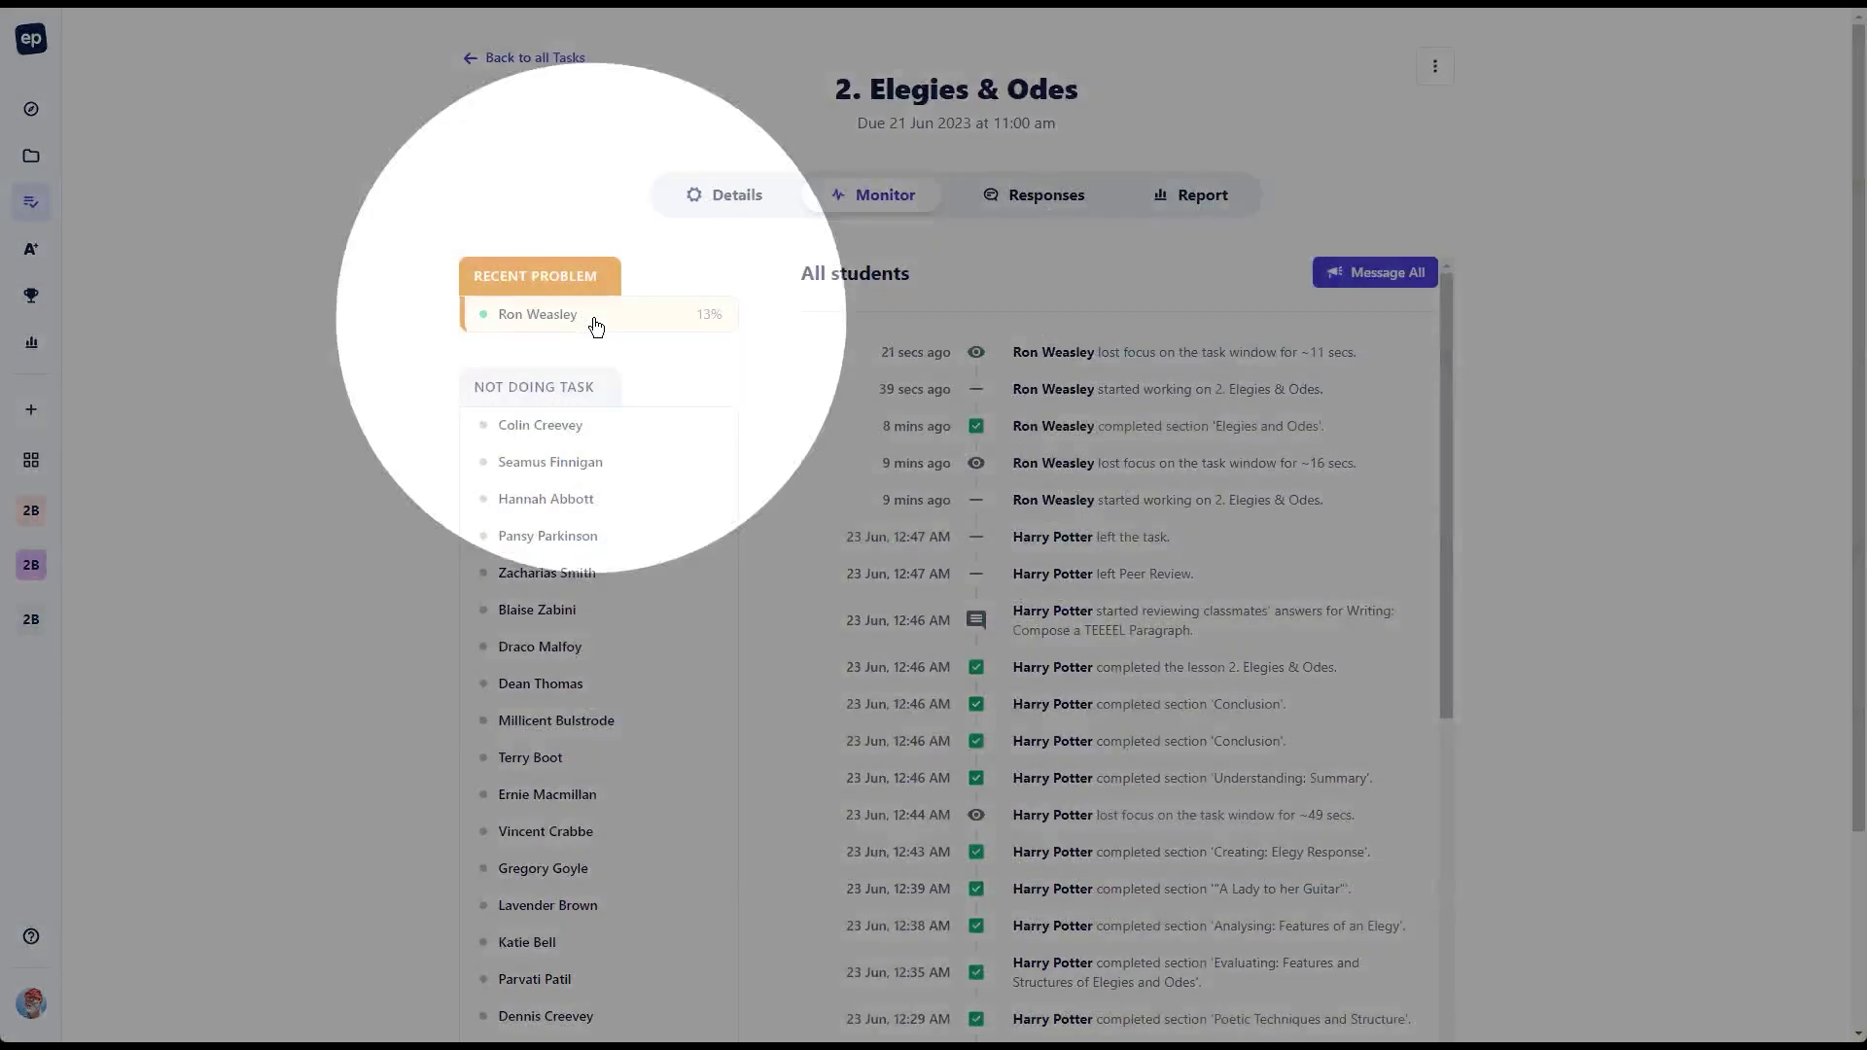
{"action": "left_click", "coordinate": [593, 322]}
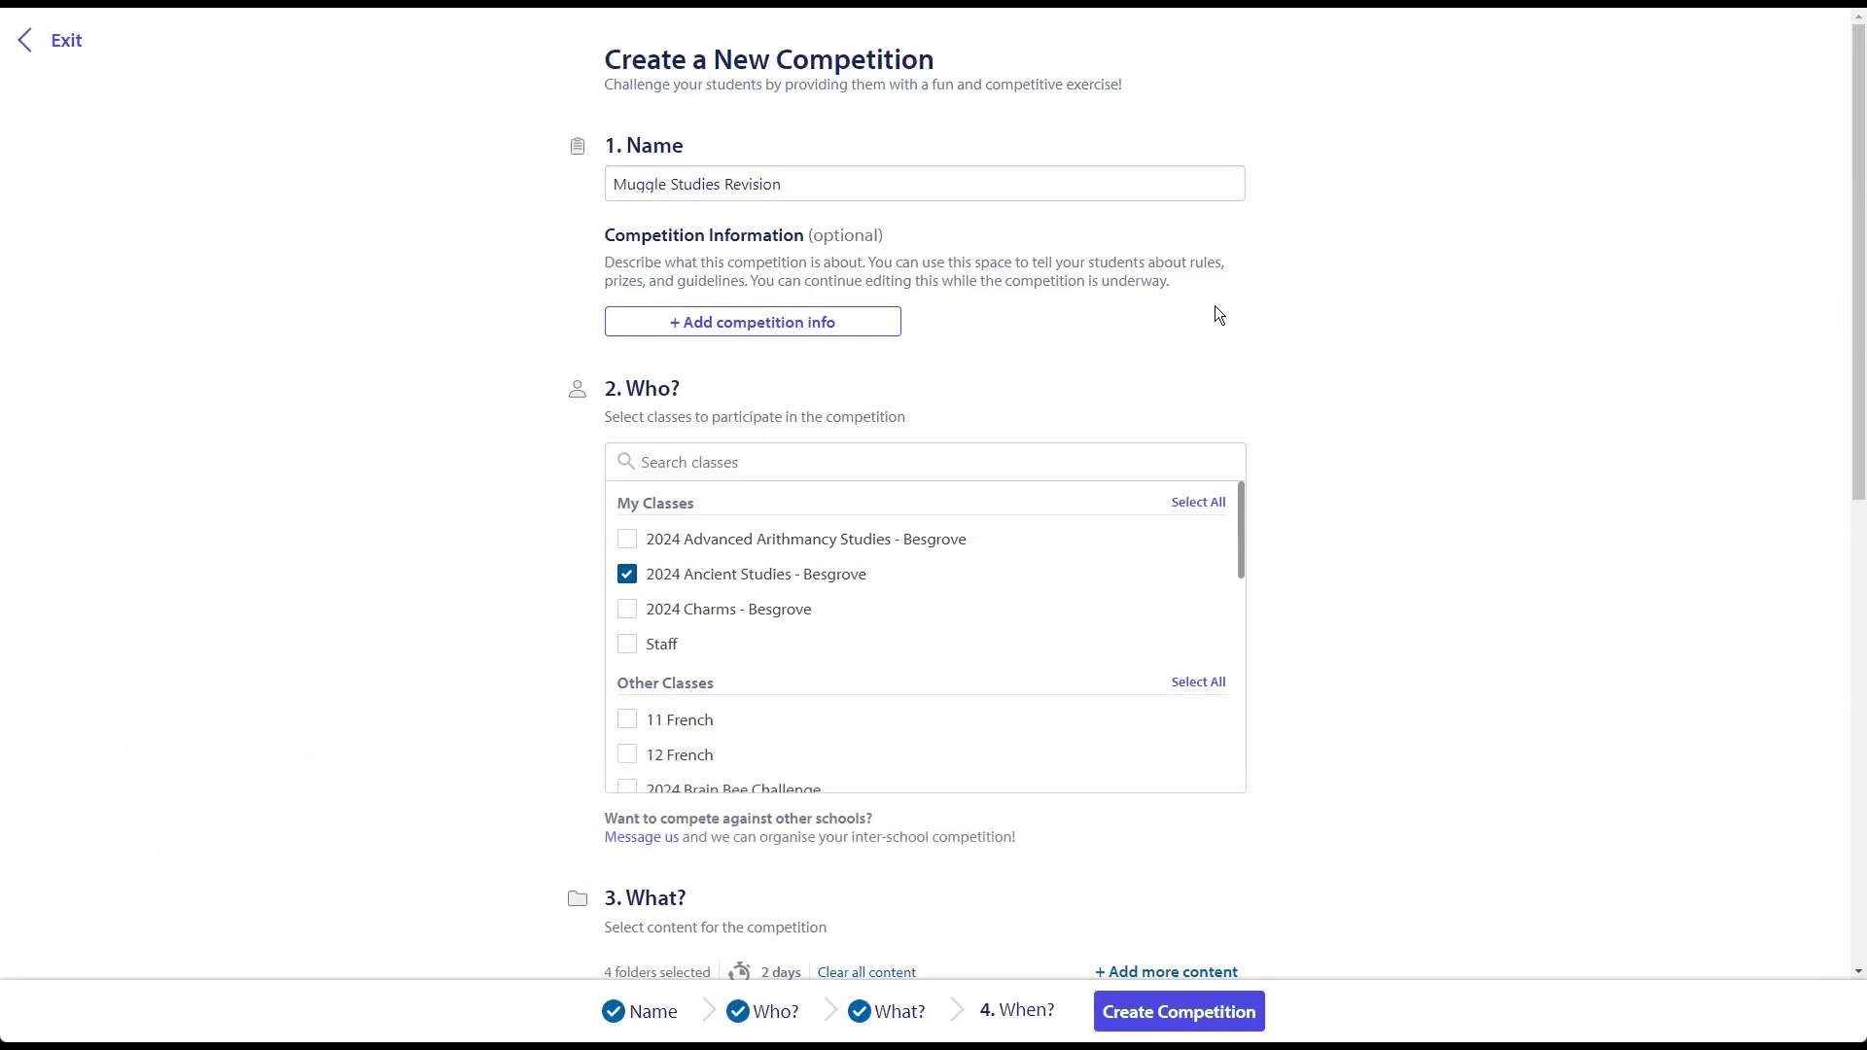
Review the competition's Who, What, When and Points & Awards sections.
{"action": "scroll", "coordinate": [1335, 391], "scroll_direction": "down", "scroll_amount": 7}
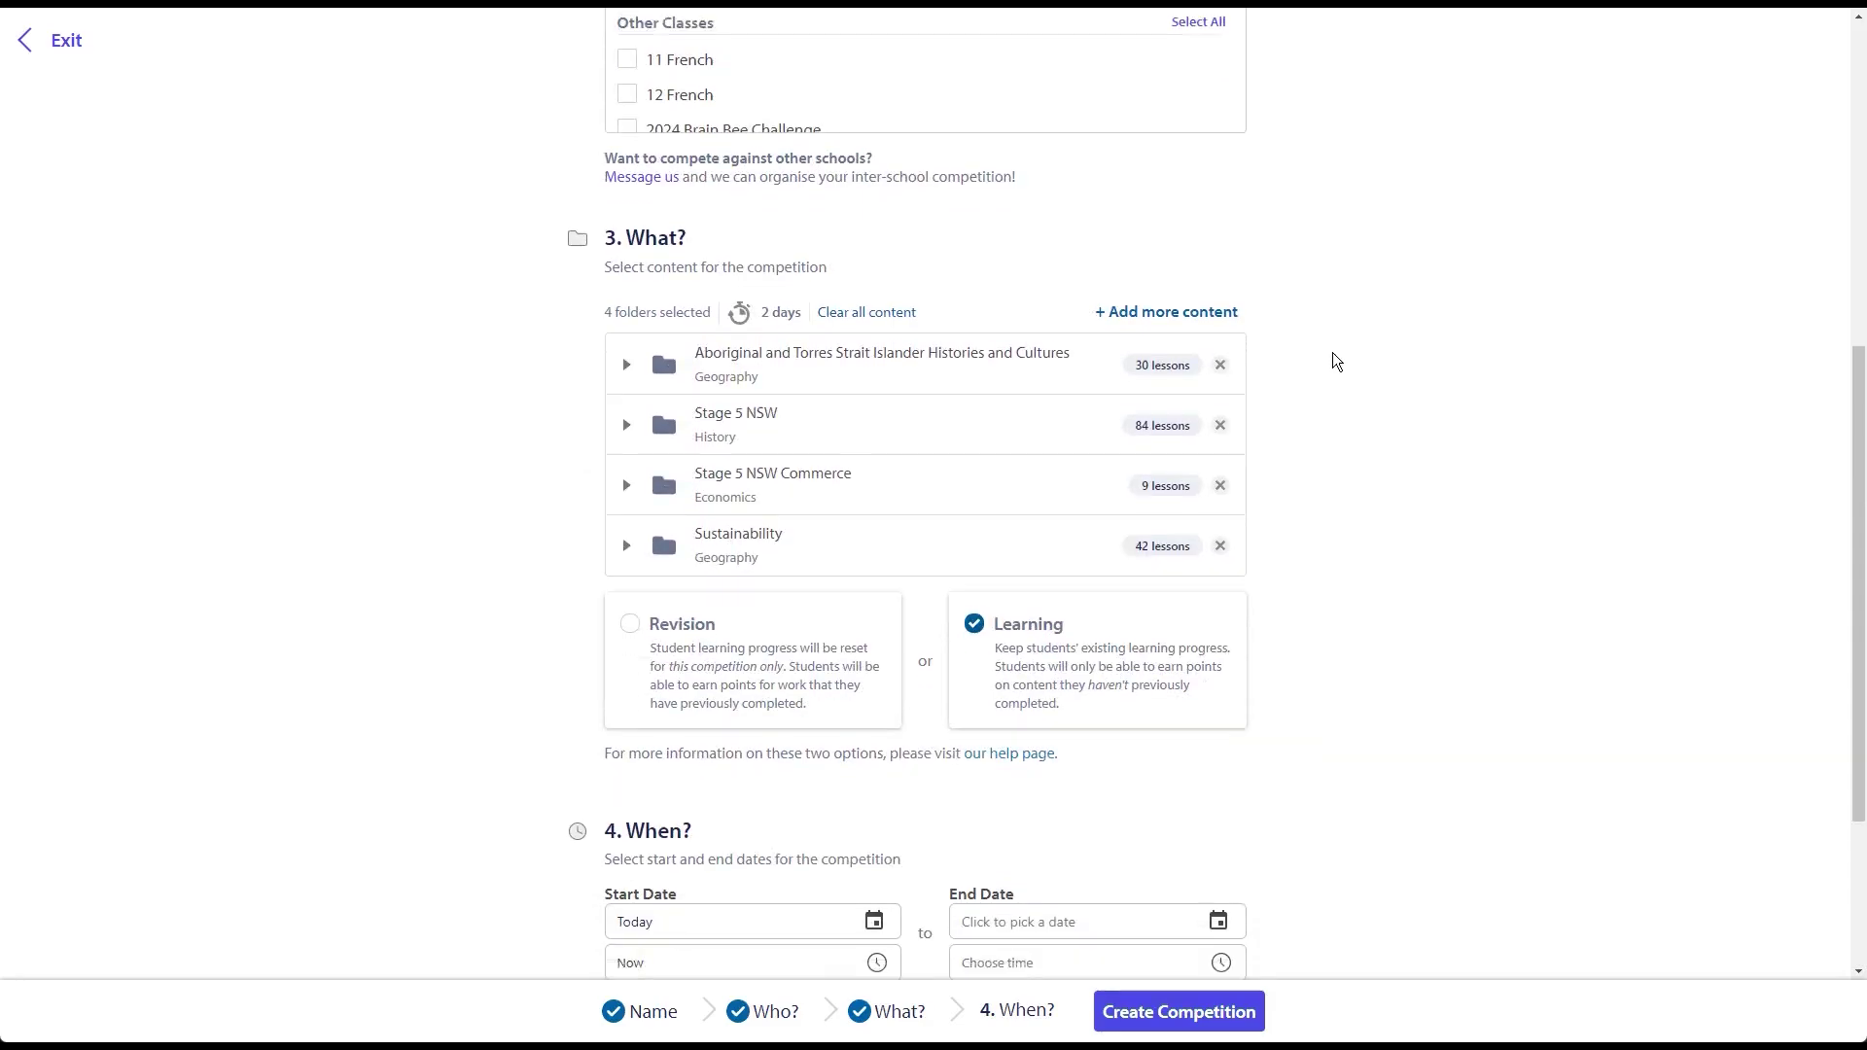
{"action": "scroll", "coordinate": [1361, 364], "scroll_direction": "down", "scroll_amount": 1}
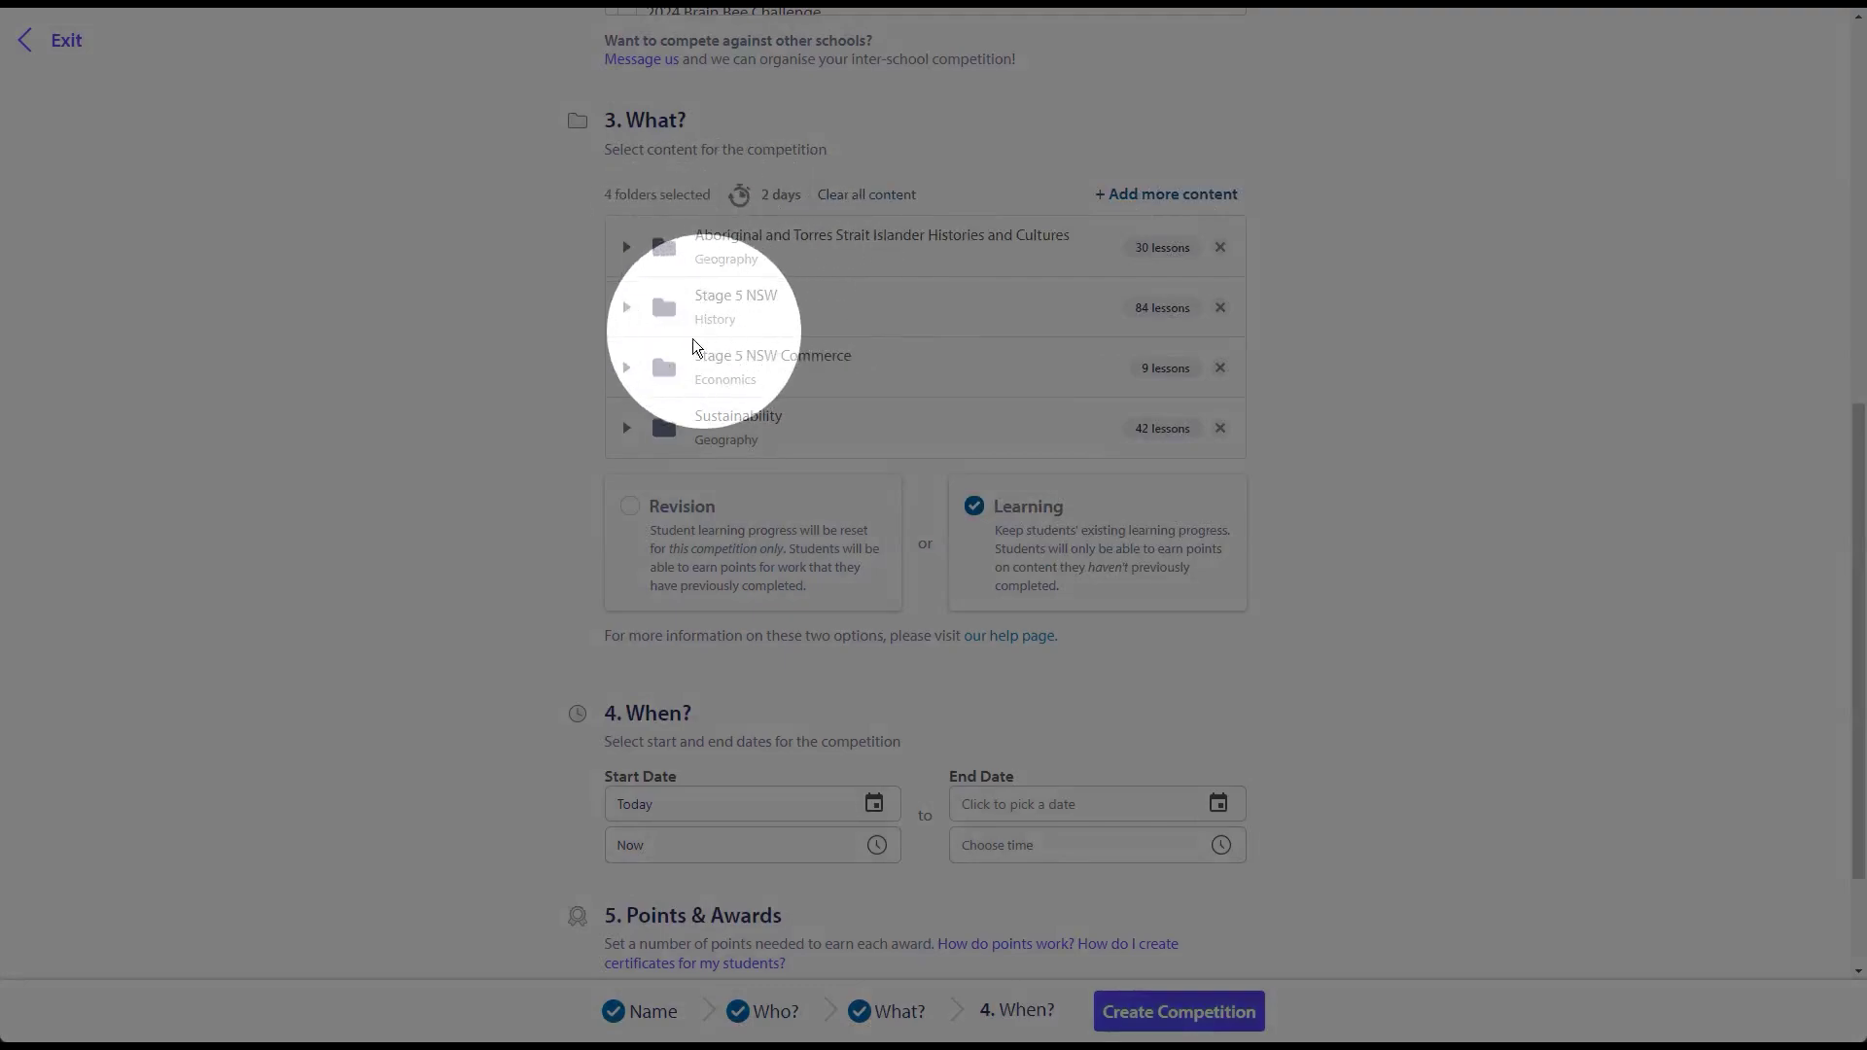
{"action": "scroll", "coordinate": [1329, 213], "scroll_direction": "down", "scroll_amount": 2}
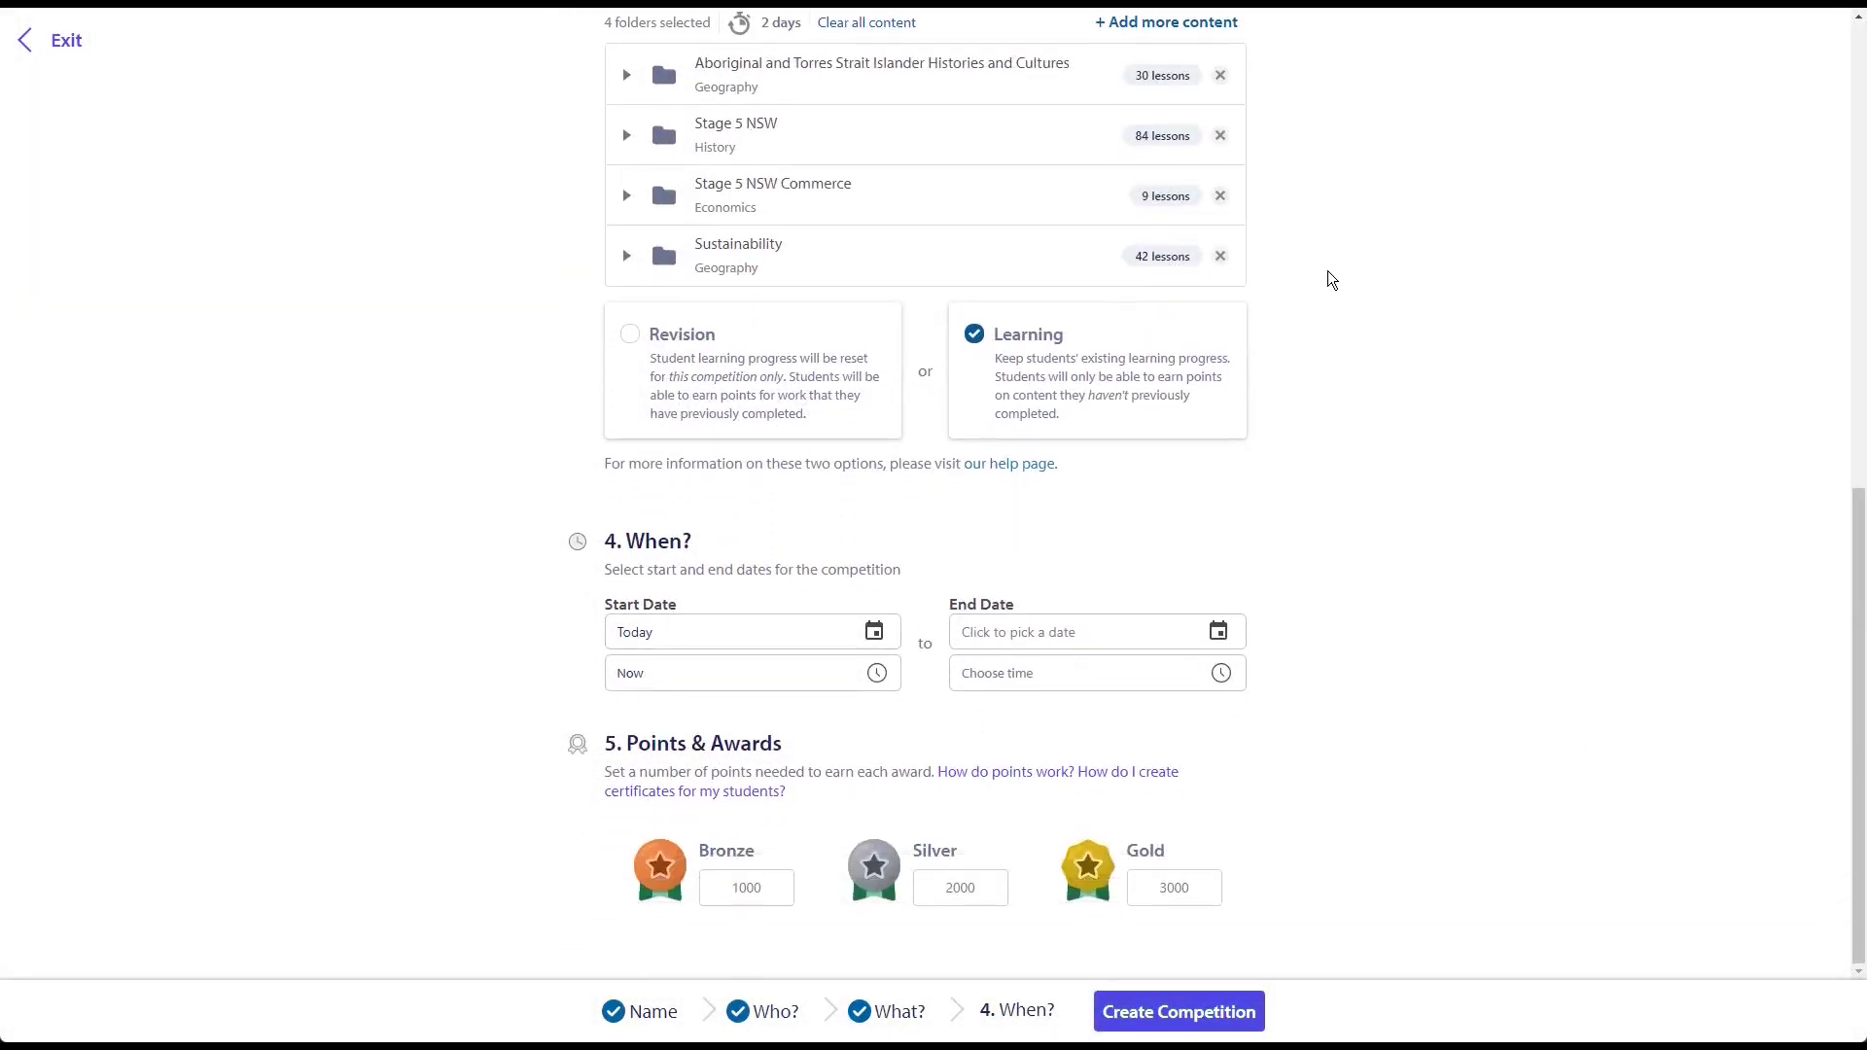
{"action": "scroll", "coordinate": [1317, 526], "scroll_direction": "up", "scroll_amount": 10}
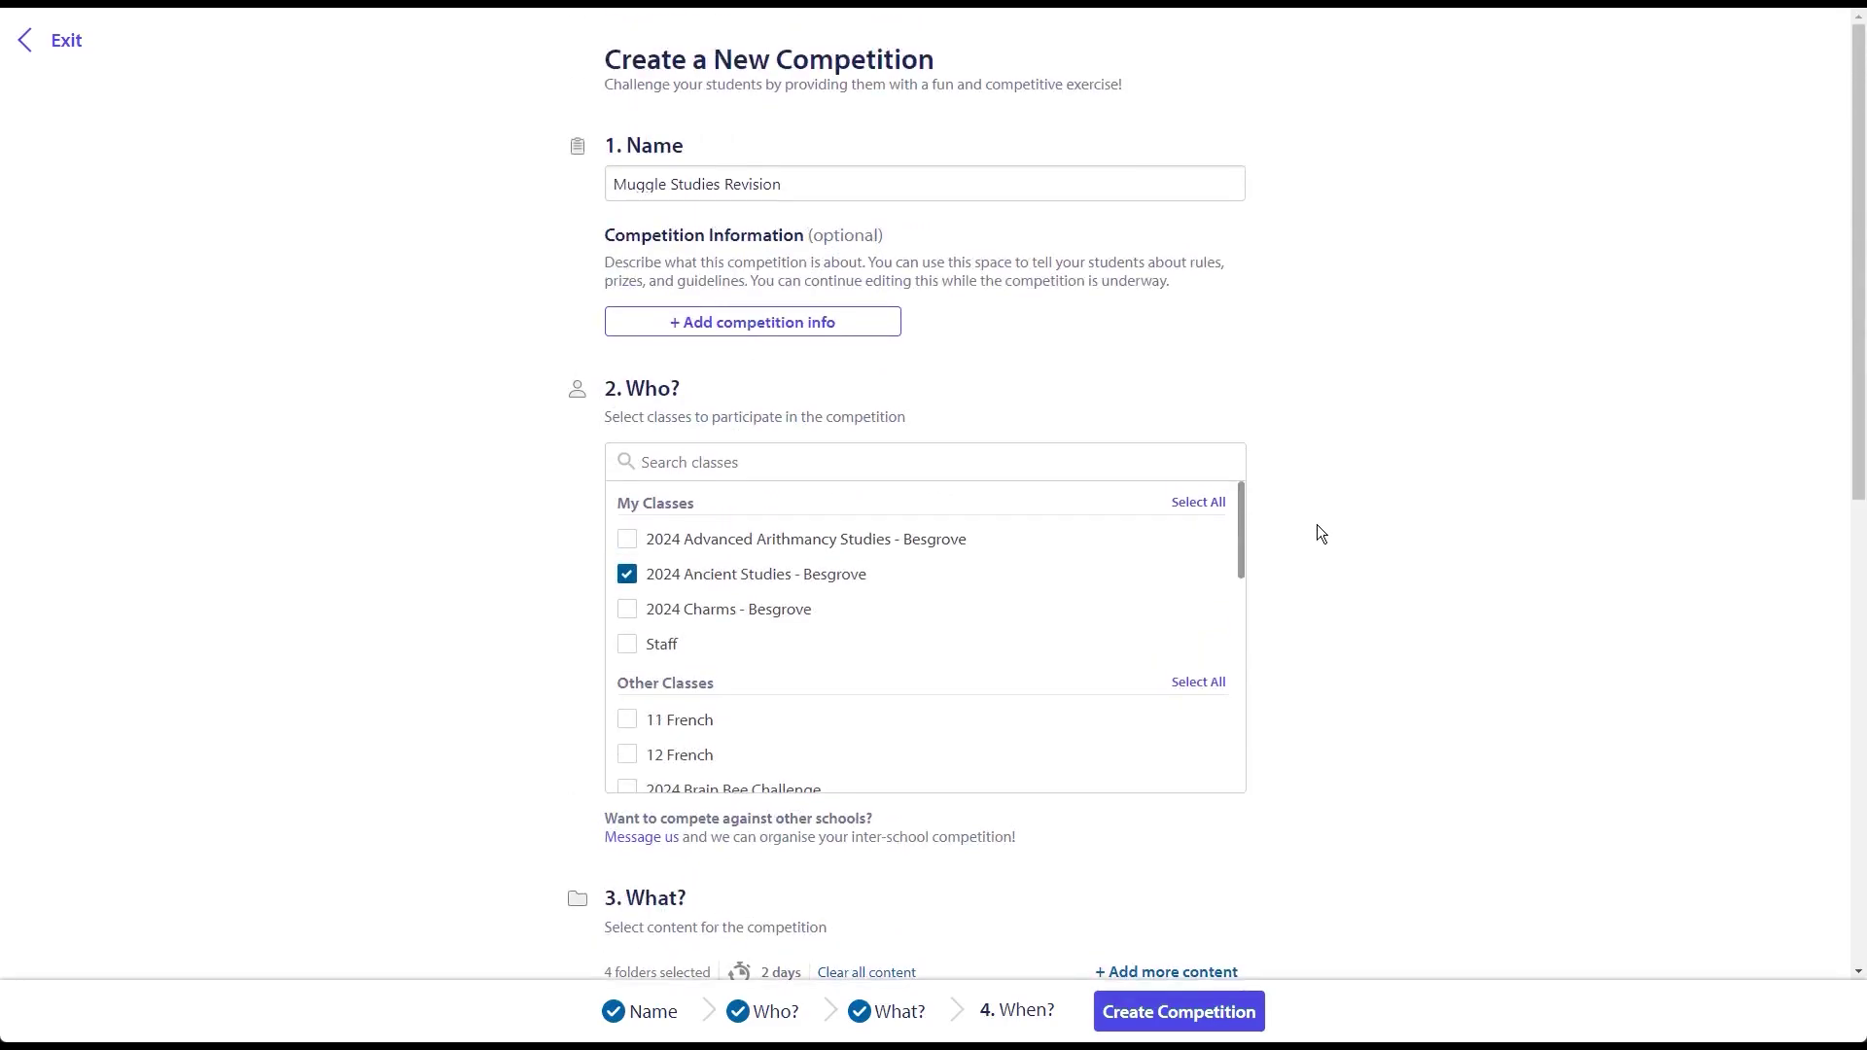
{"action": "scroll", "coordinate": [1317, 524], "scroll_direction": "down", "scroll_amount": 6}
{"action": "scroll", "coordinate": [1317, 523], "scroll_direction": "down", "scroll_amount": 3}
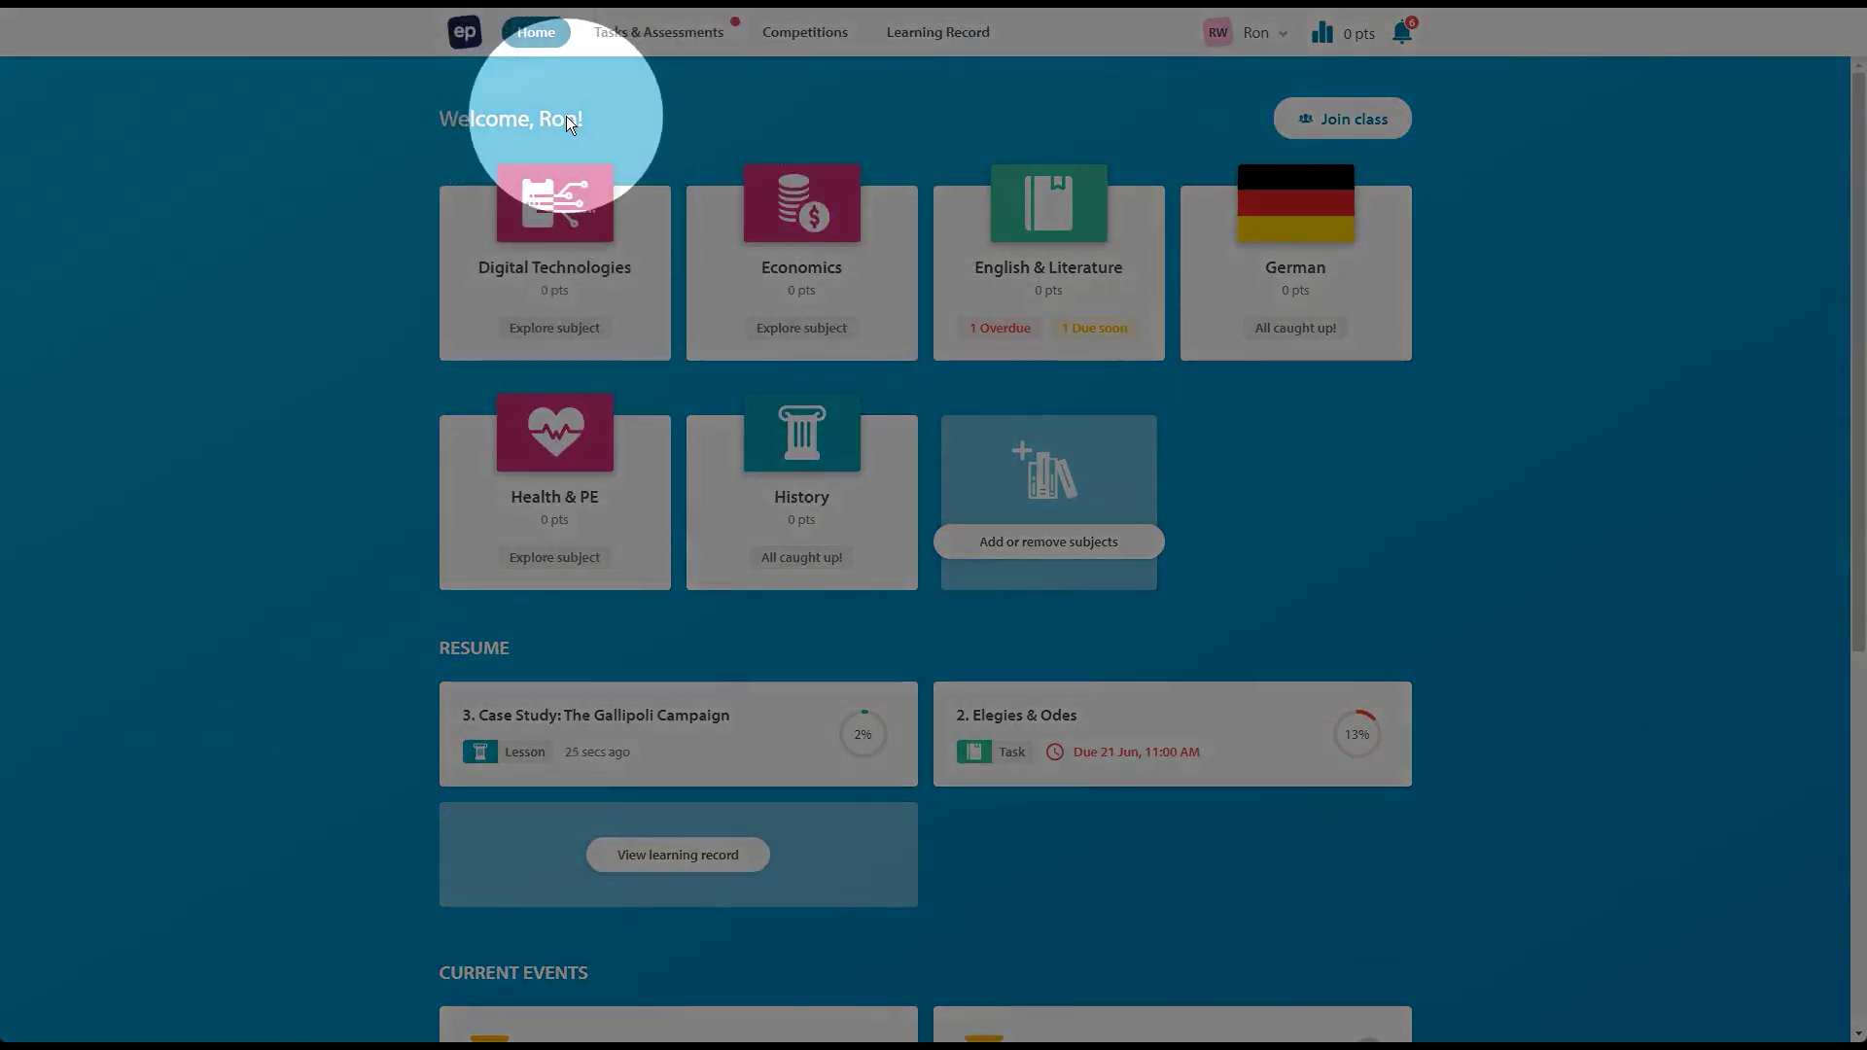
Enter the Muggle Studies Revision competition from the student's Competitions list.
{"action": "left_click", "coordinate": [805, 35]}
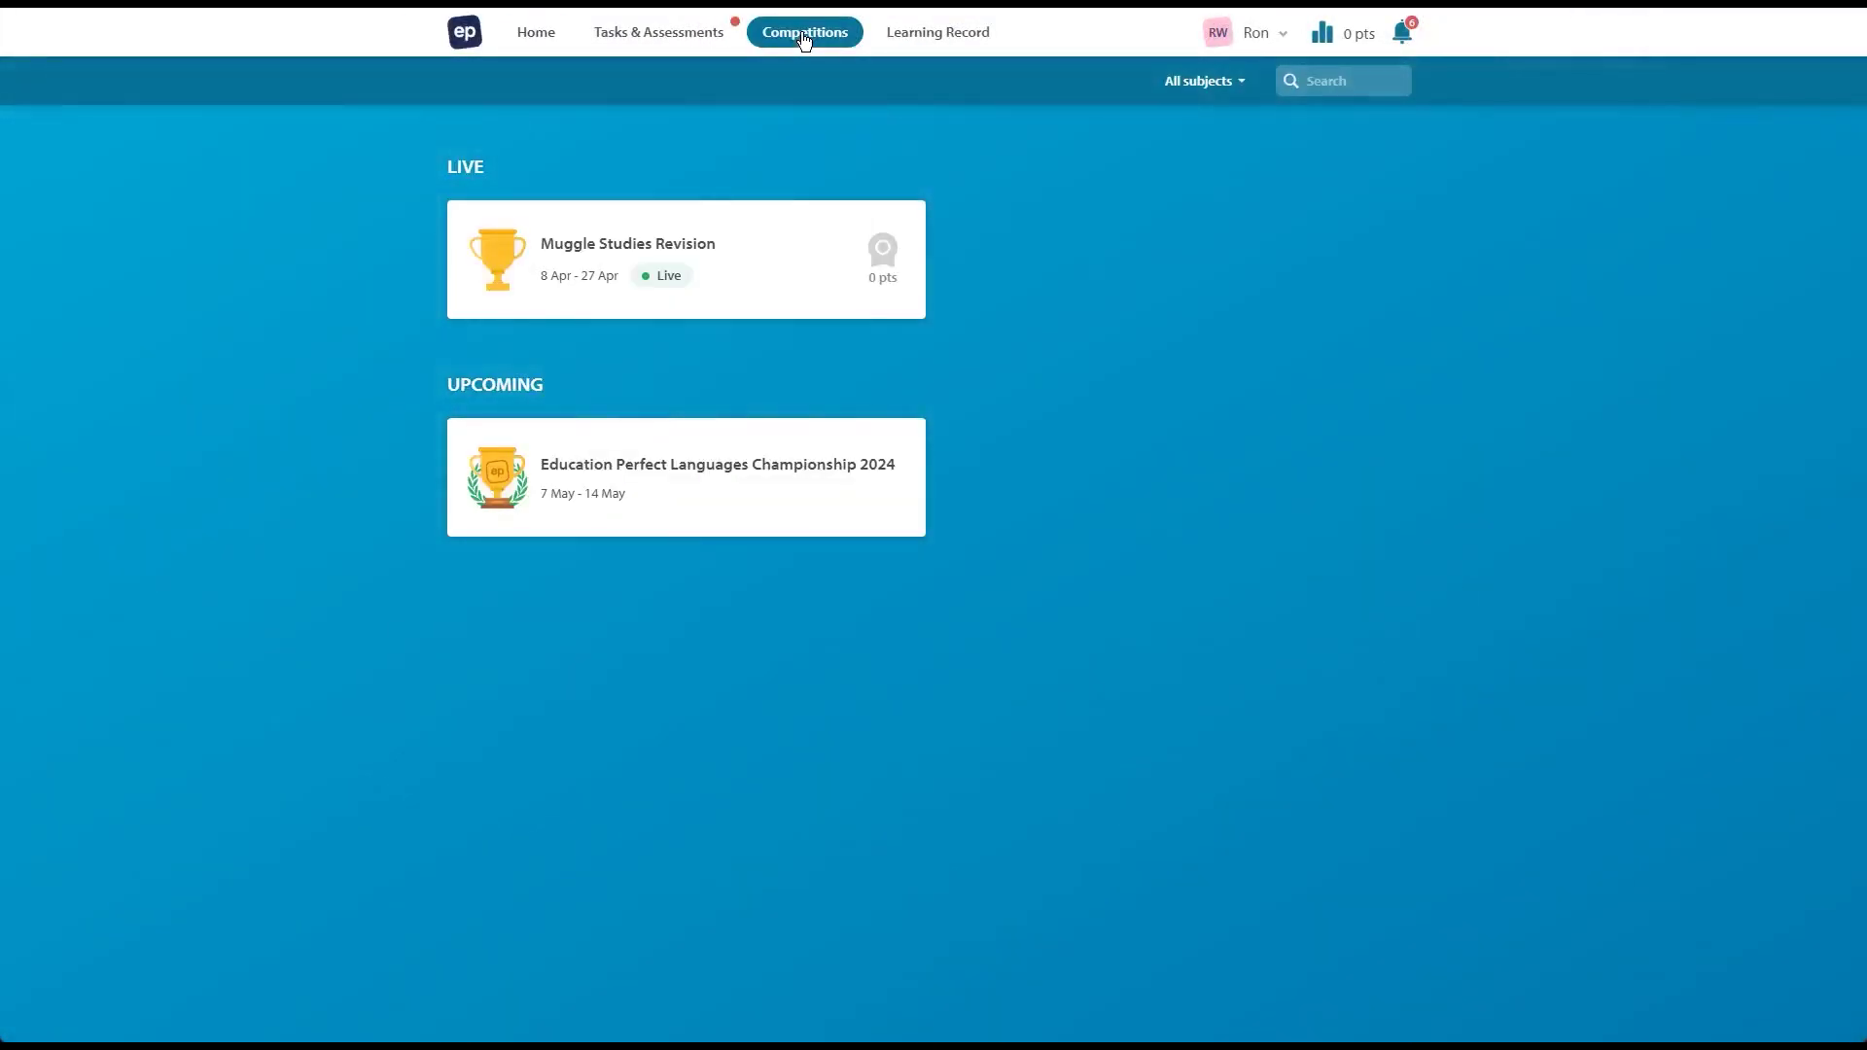
{"action": "left_click", "coordinate": [744, 272]}
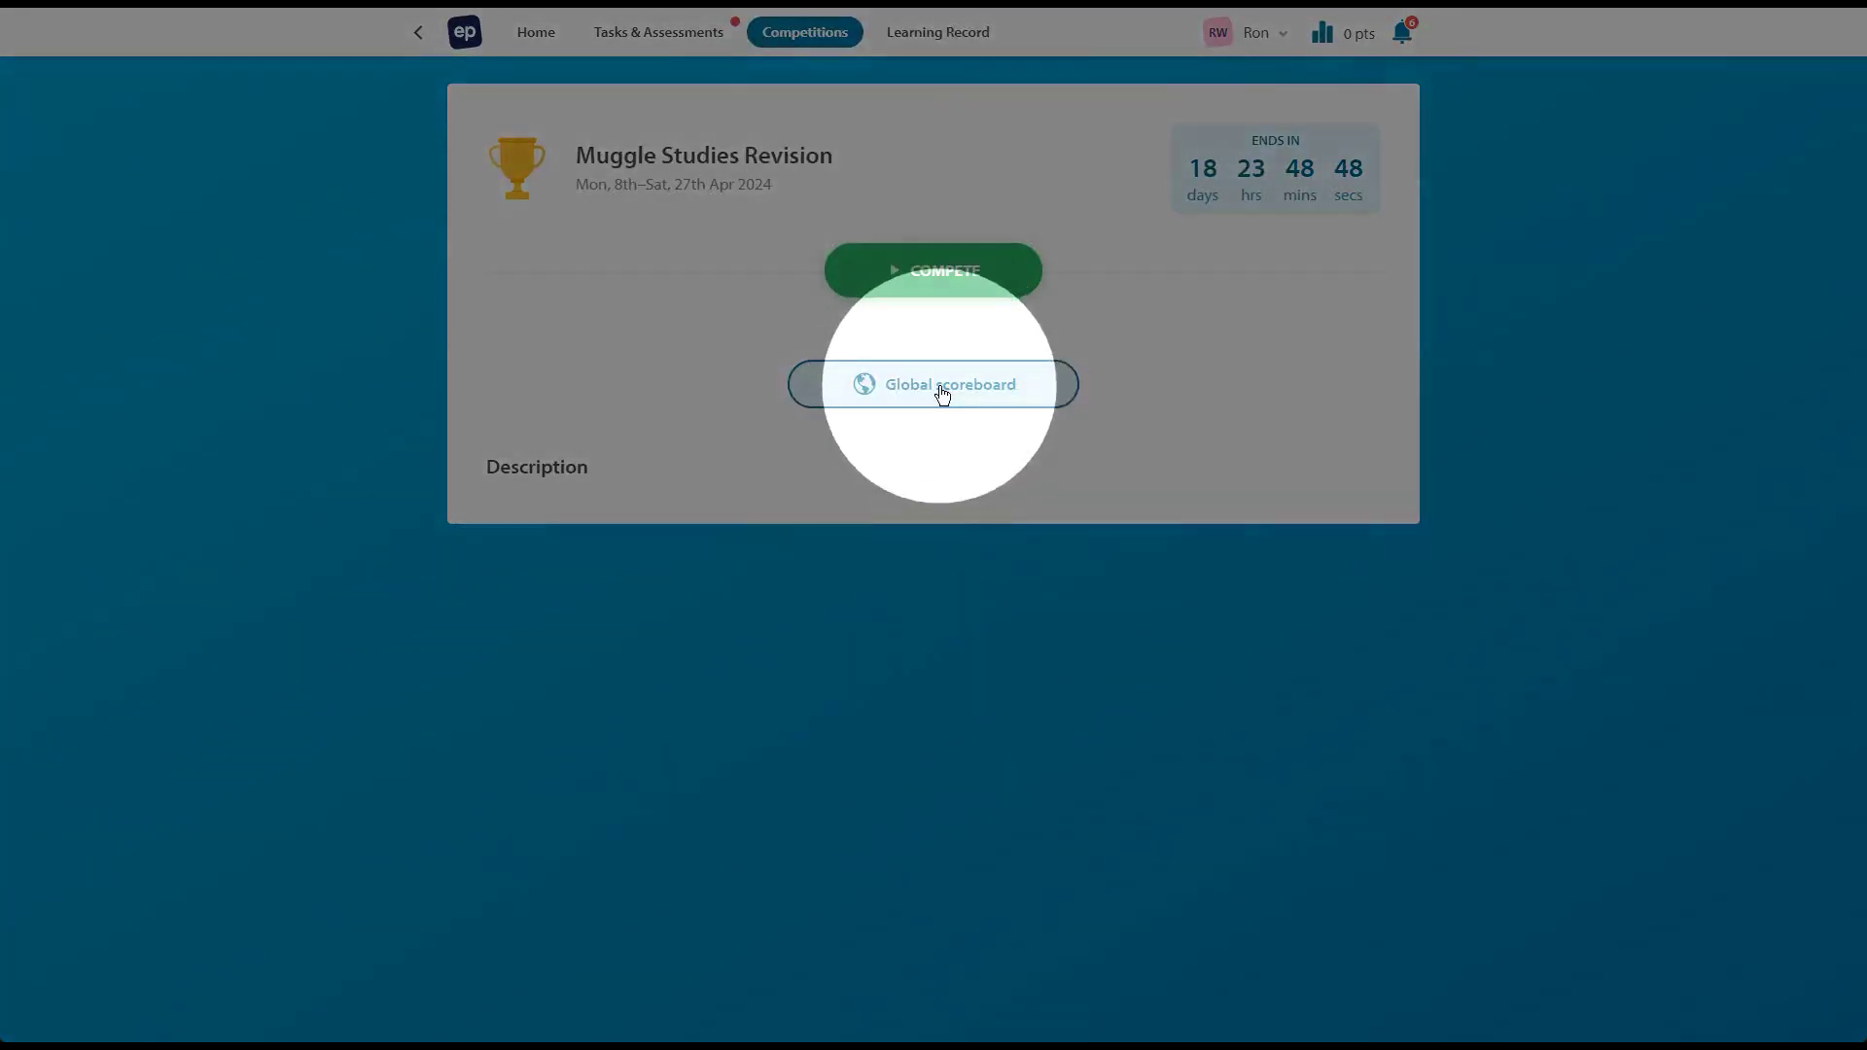
{"action": "left_click", "coordinate": [934, 283]}
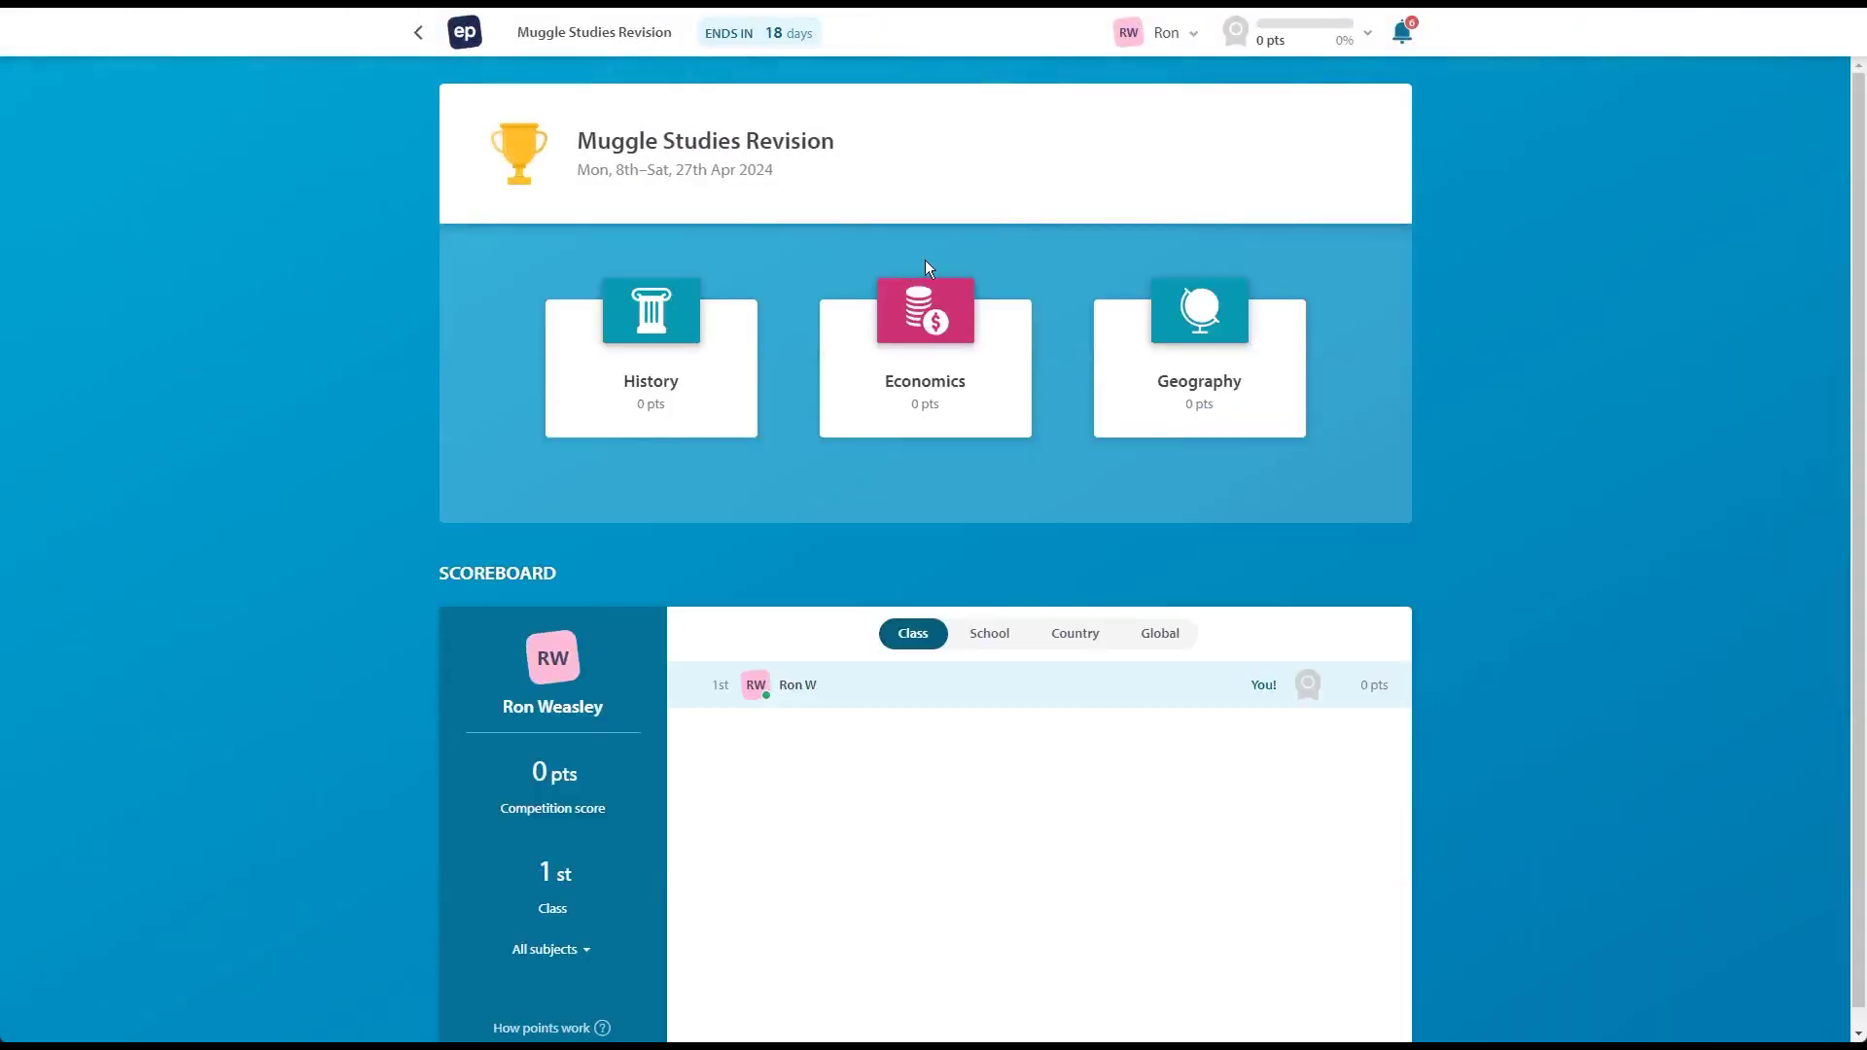
Open History > Stage 5 NSW lesson 2, The Roaring Twenties and the Great Depression, and check competition points.
{"action": "left_click", "coordinate": [682, 371]}
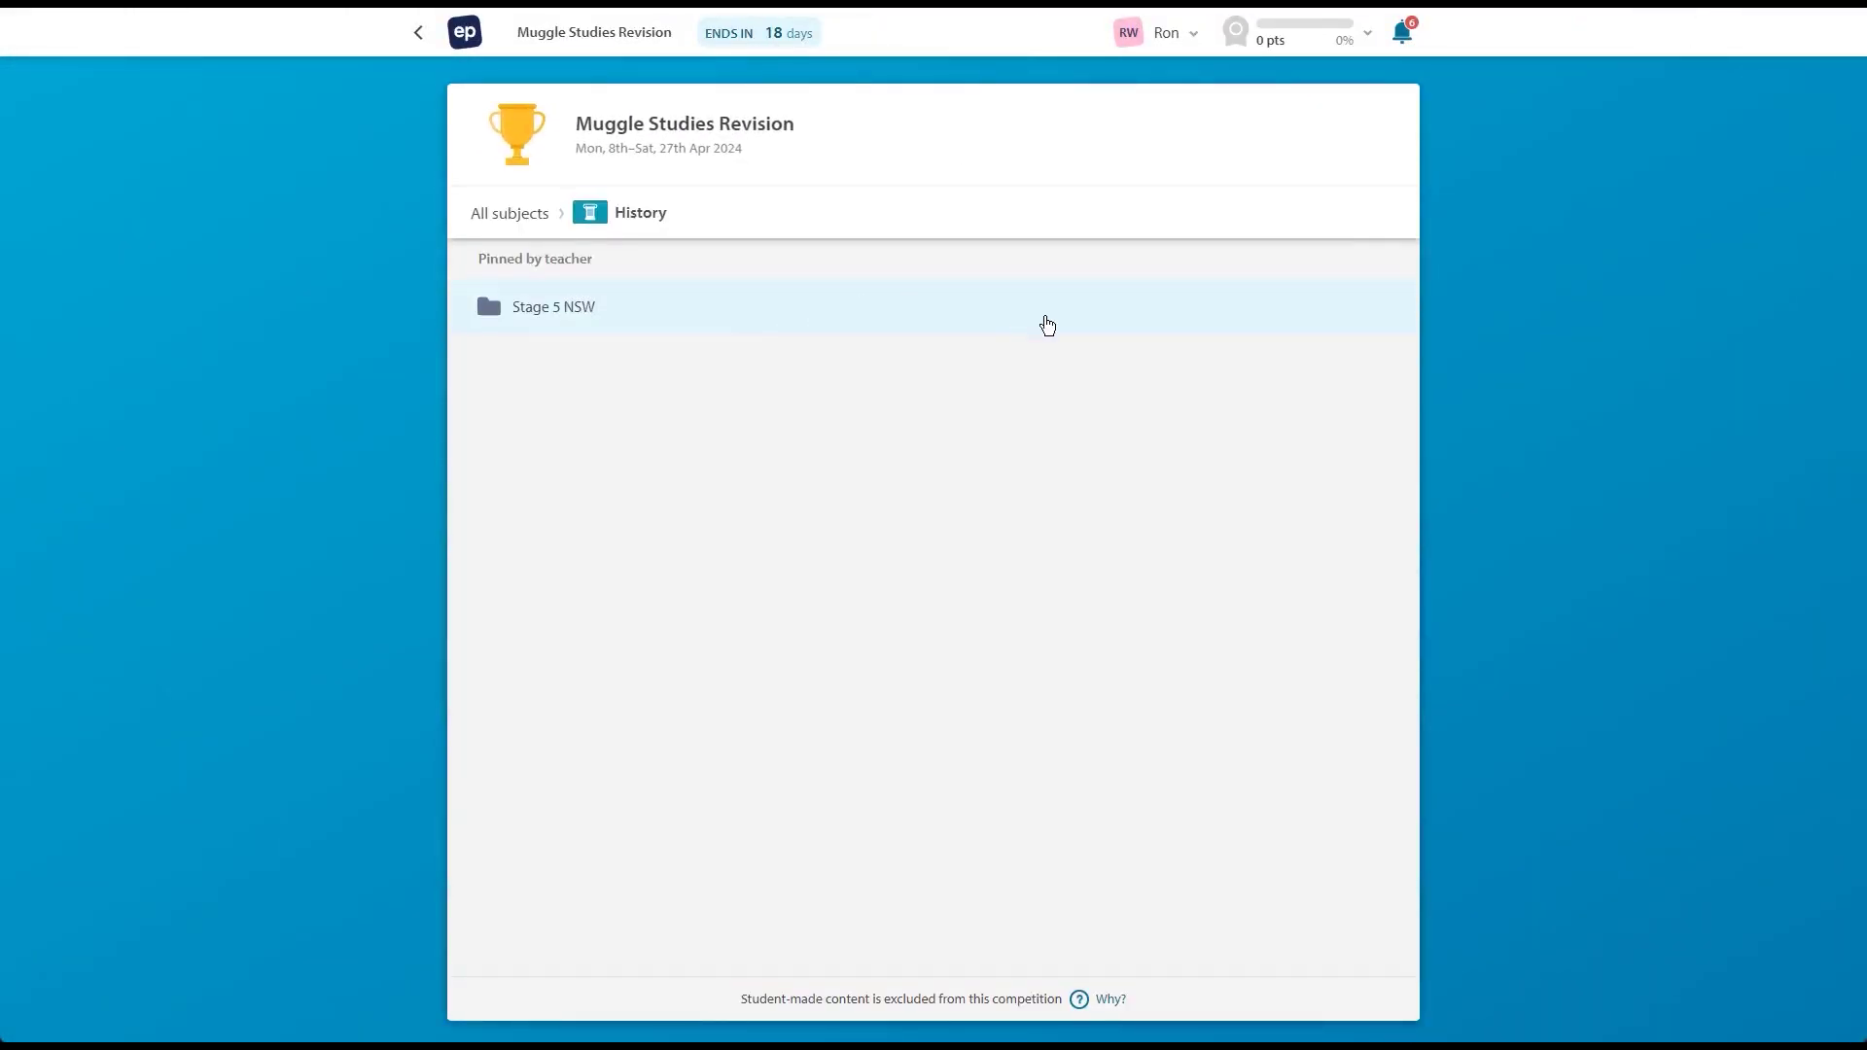
{"action": "left_click", "coordinate": [553, 327]}
{"action": "left_click", "coordinate": [596, 367]}
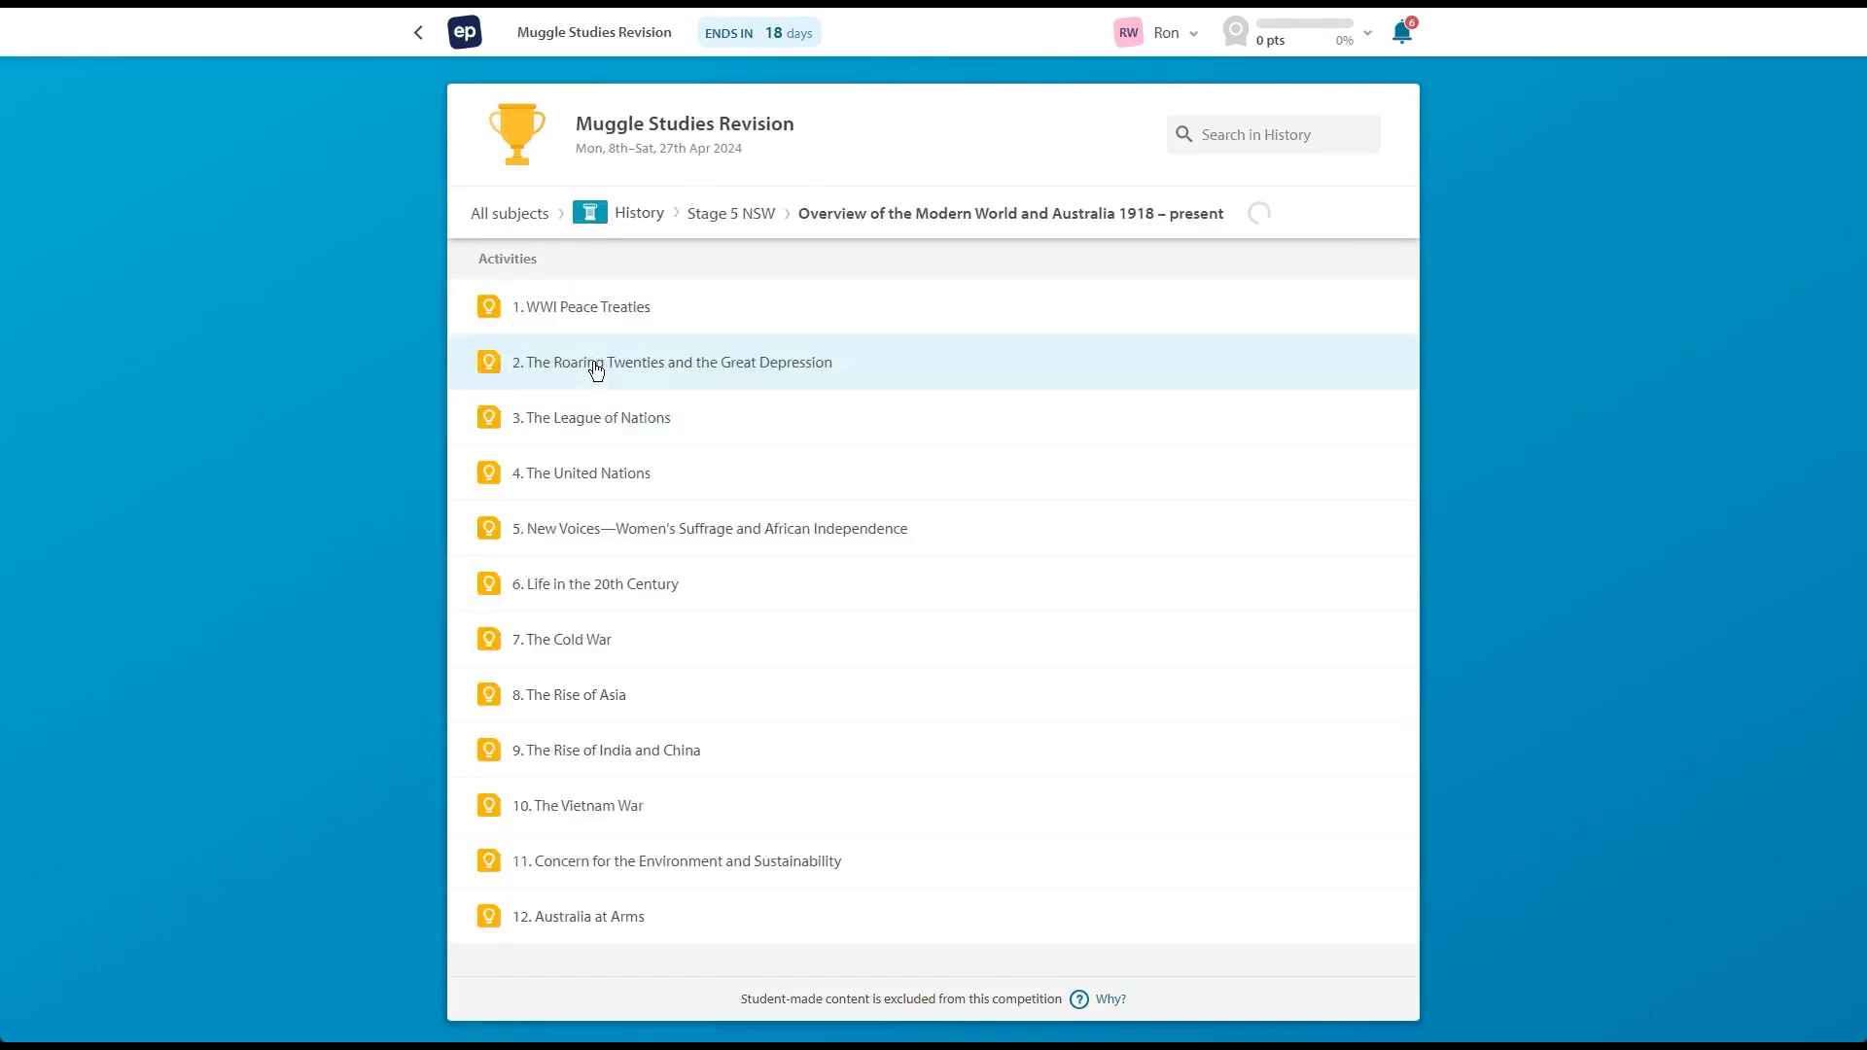
{"action": "left_click", "coordinate": [597, 369]}
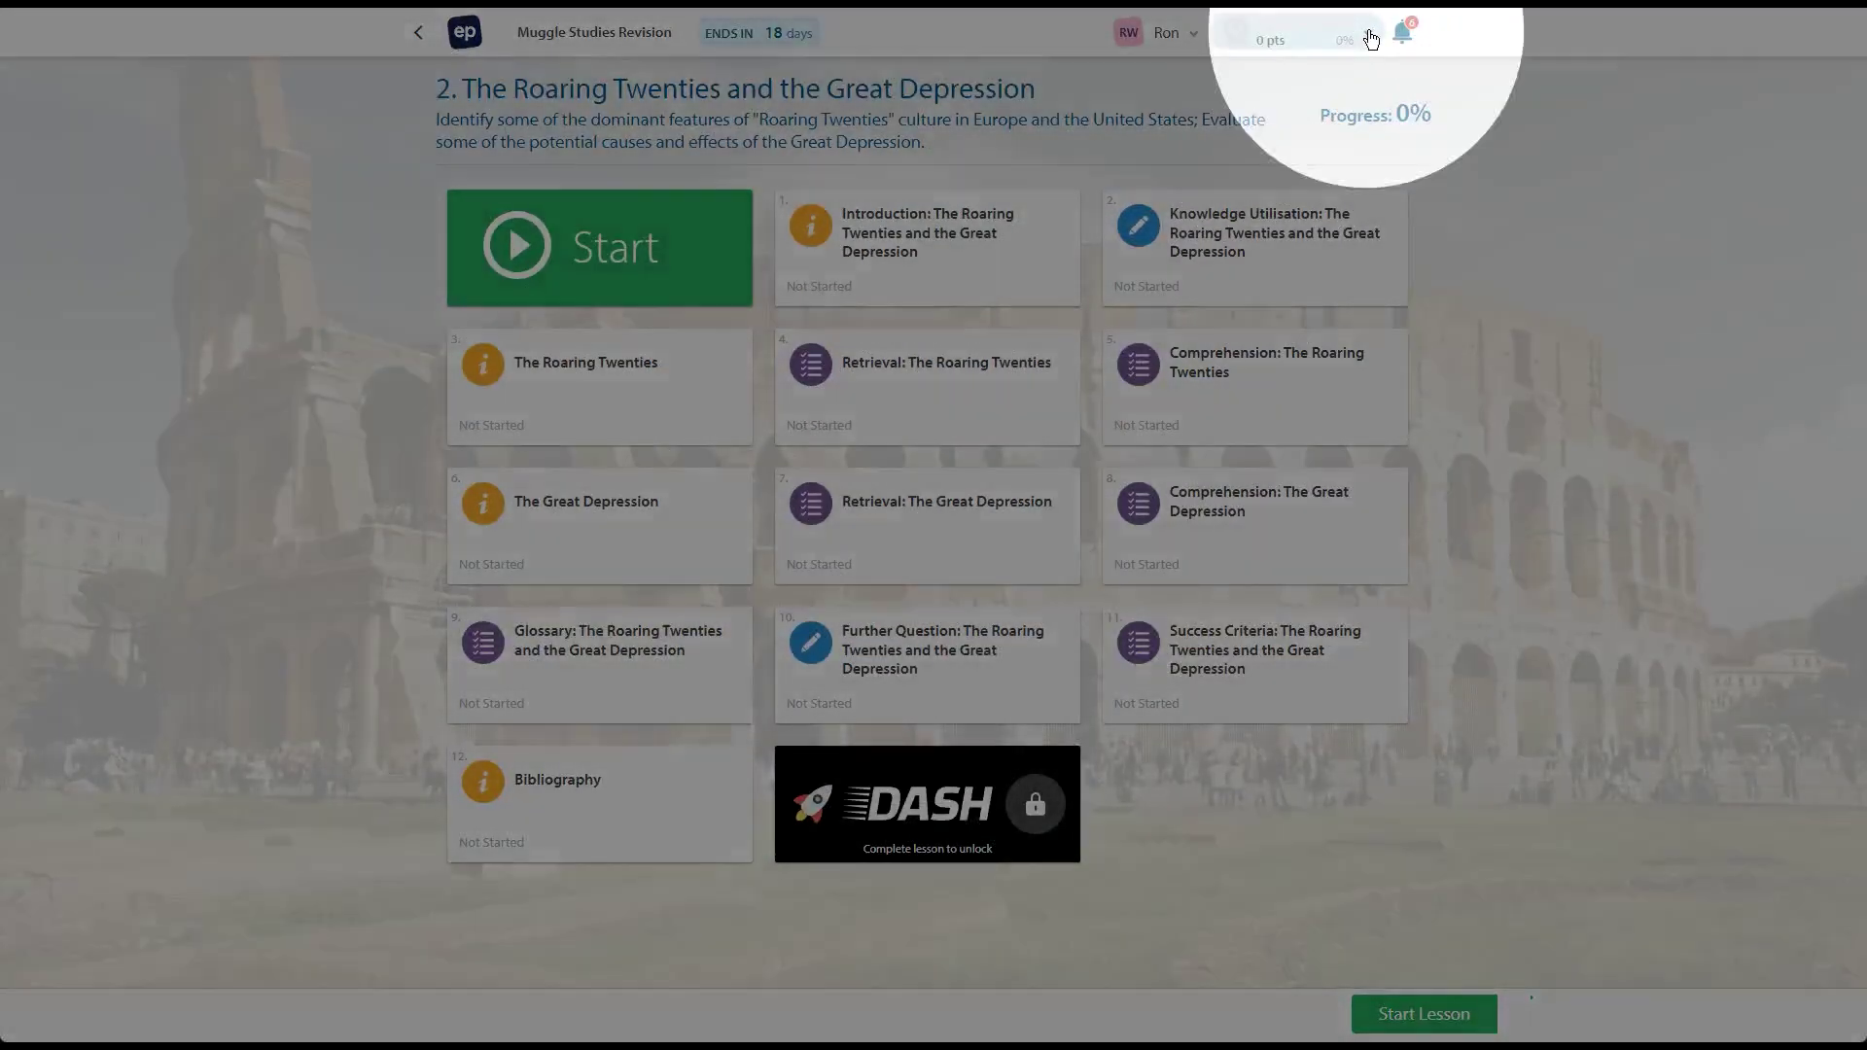
{"action": "left_click", "coordinate": [1364, 33]}
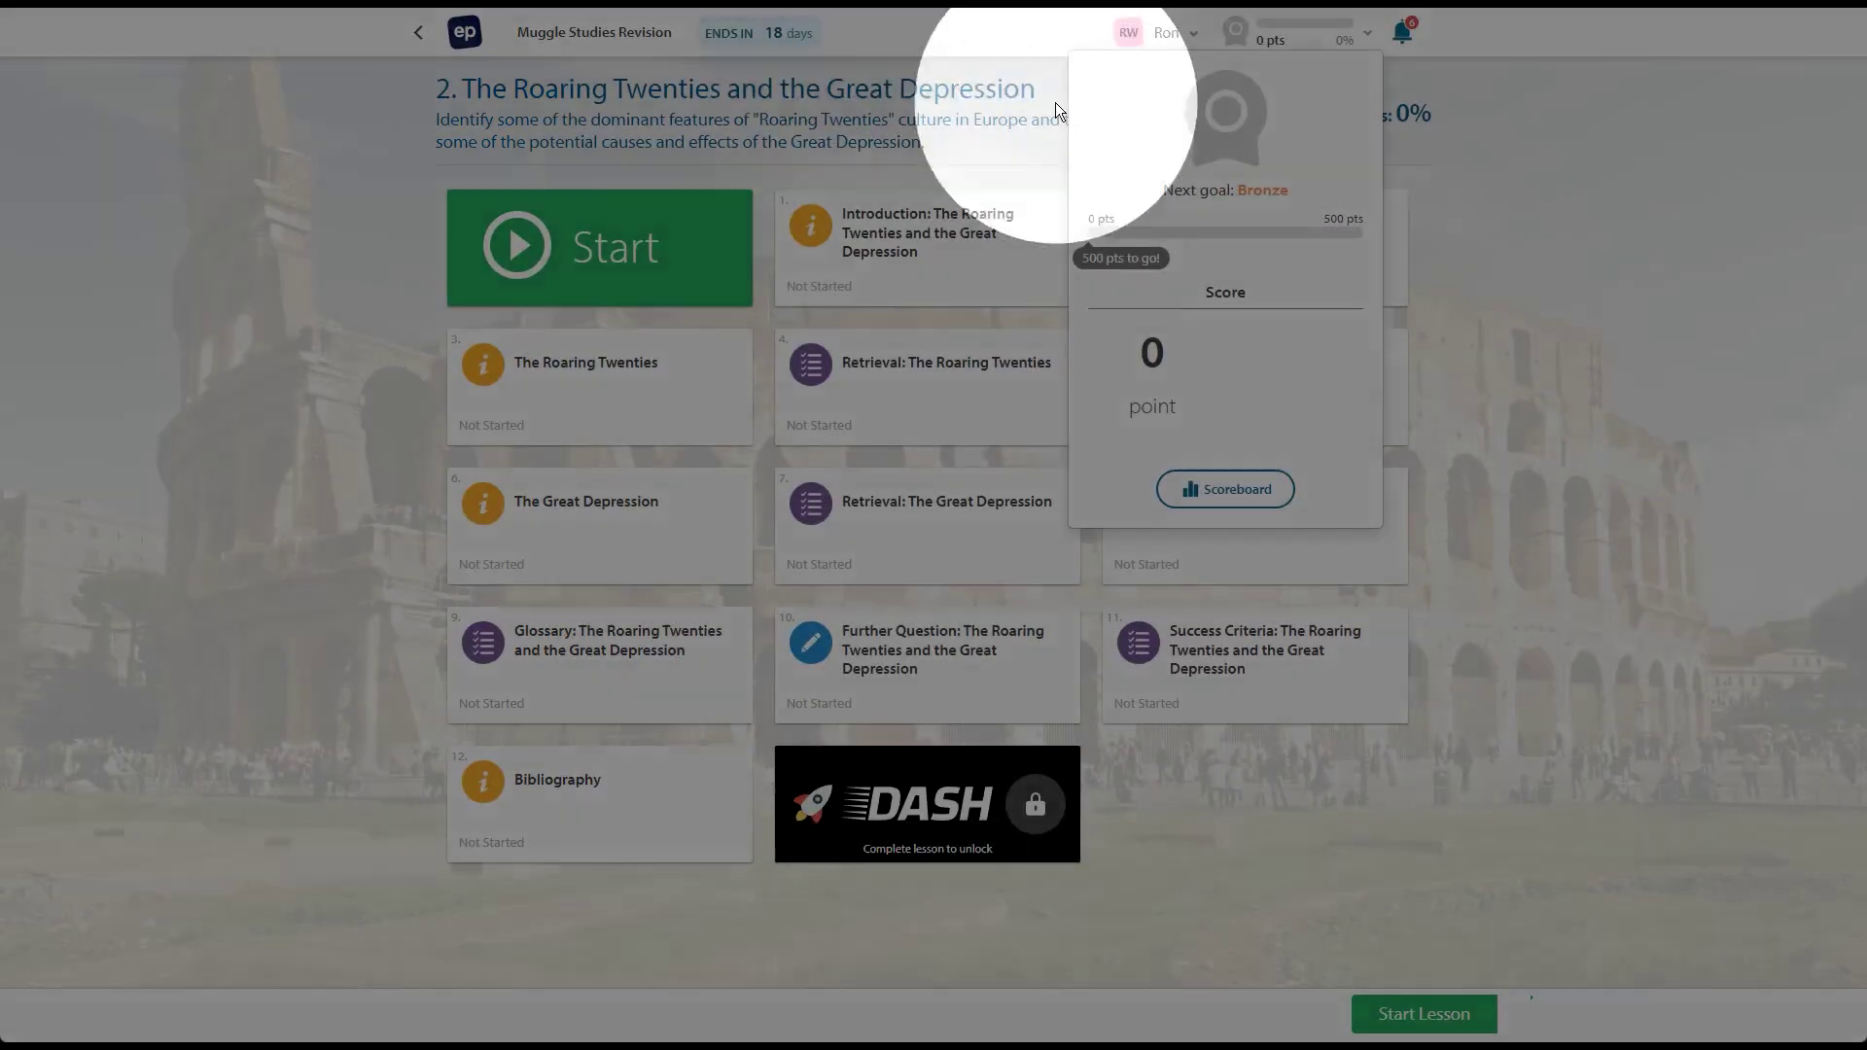
{"action": "left_click", "coordinate": [1058, 109]}
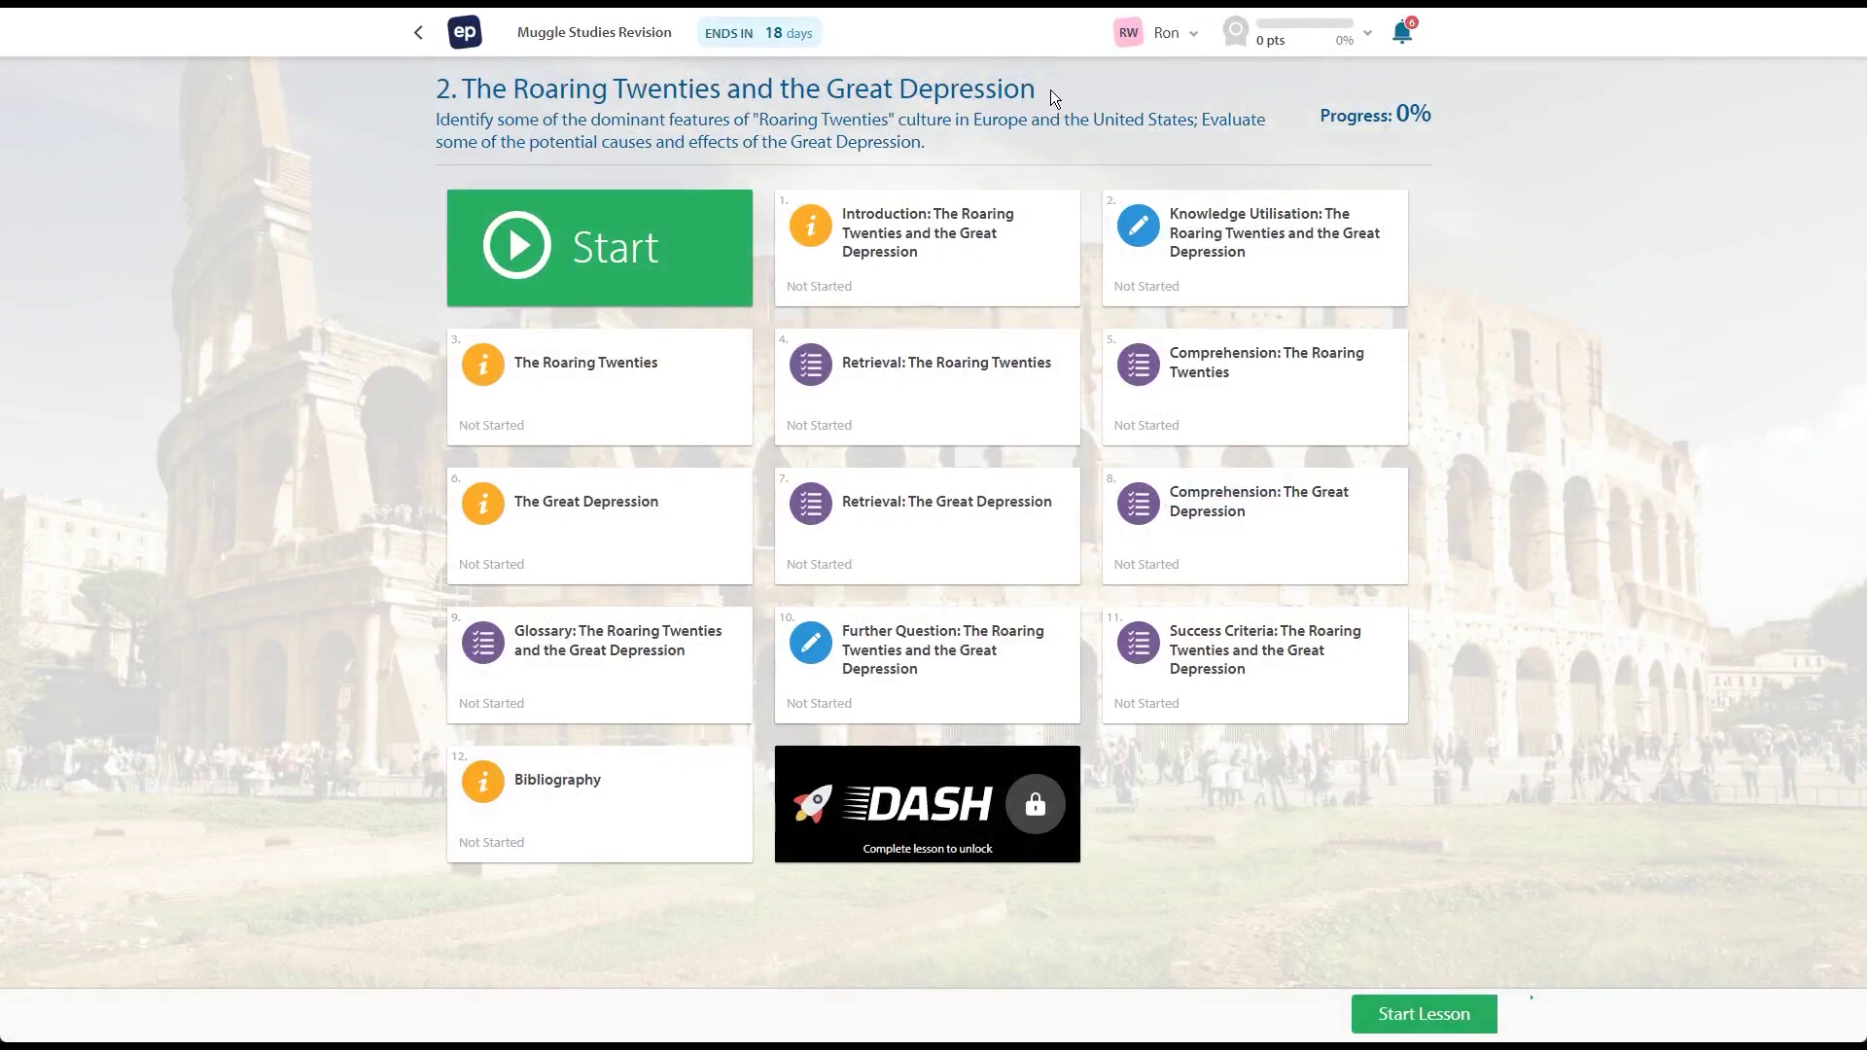
From the student home, browse English & Literature content into 09 English and back to the library.
{"action": "left_click", "coordinate": [467, 35]}
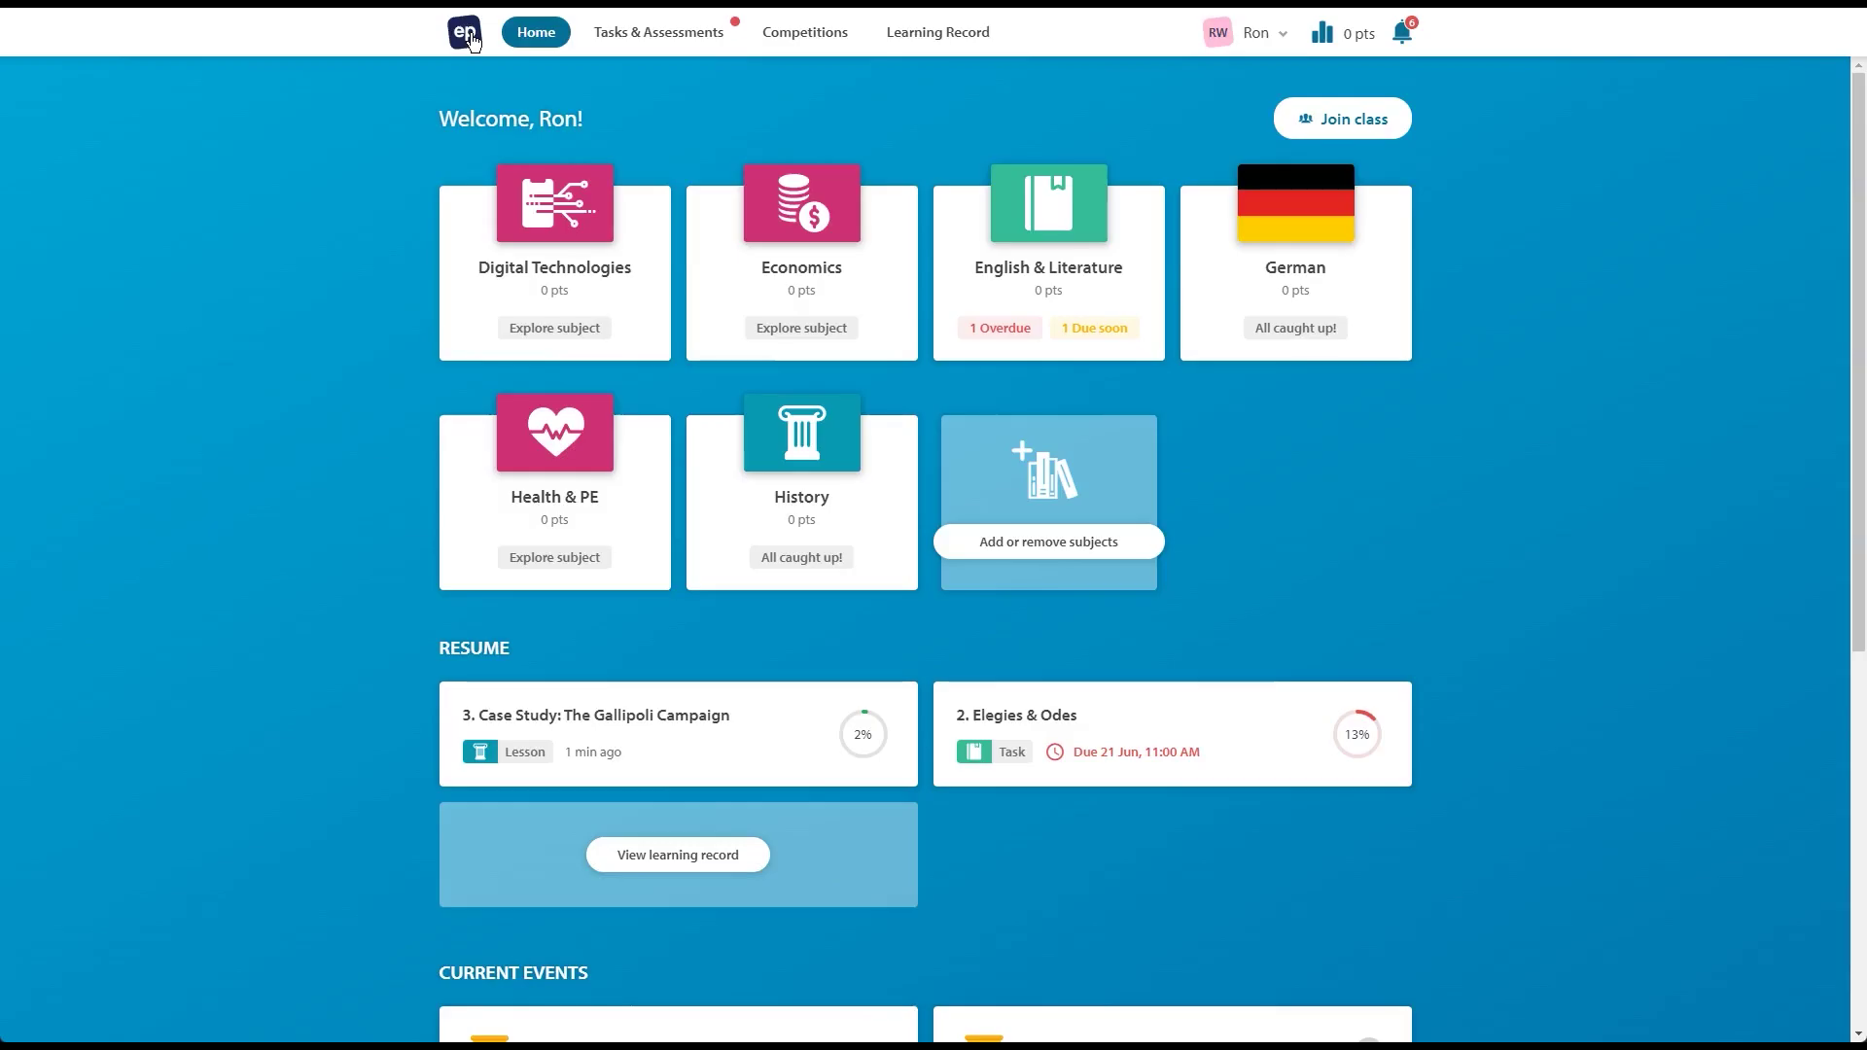
{"action": "left_click", "coordinate": [1016, 274]}
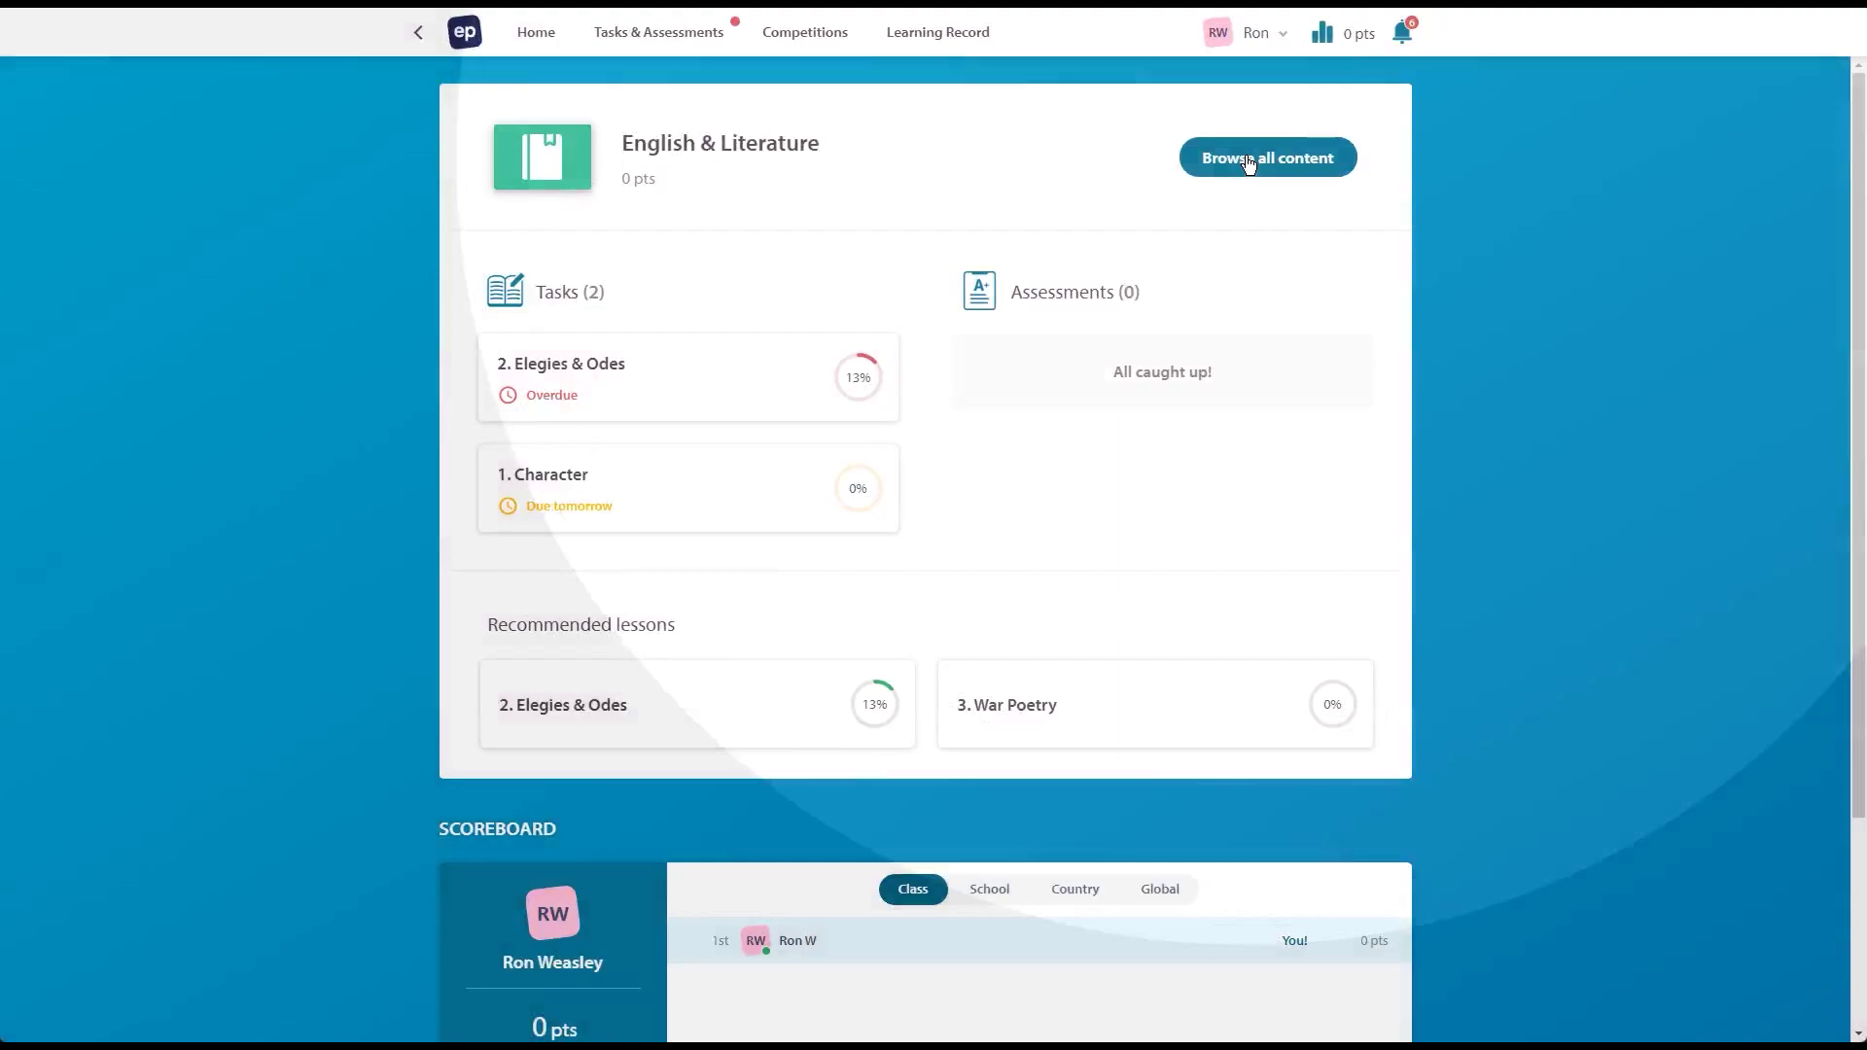
{"action": "left_click", "coordinate": [1249, 160]}
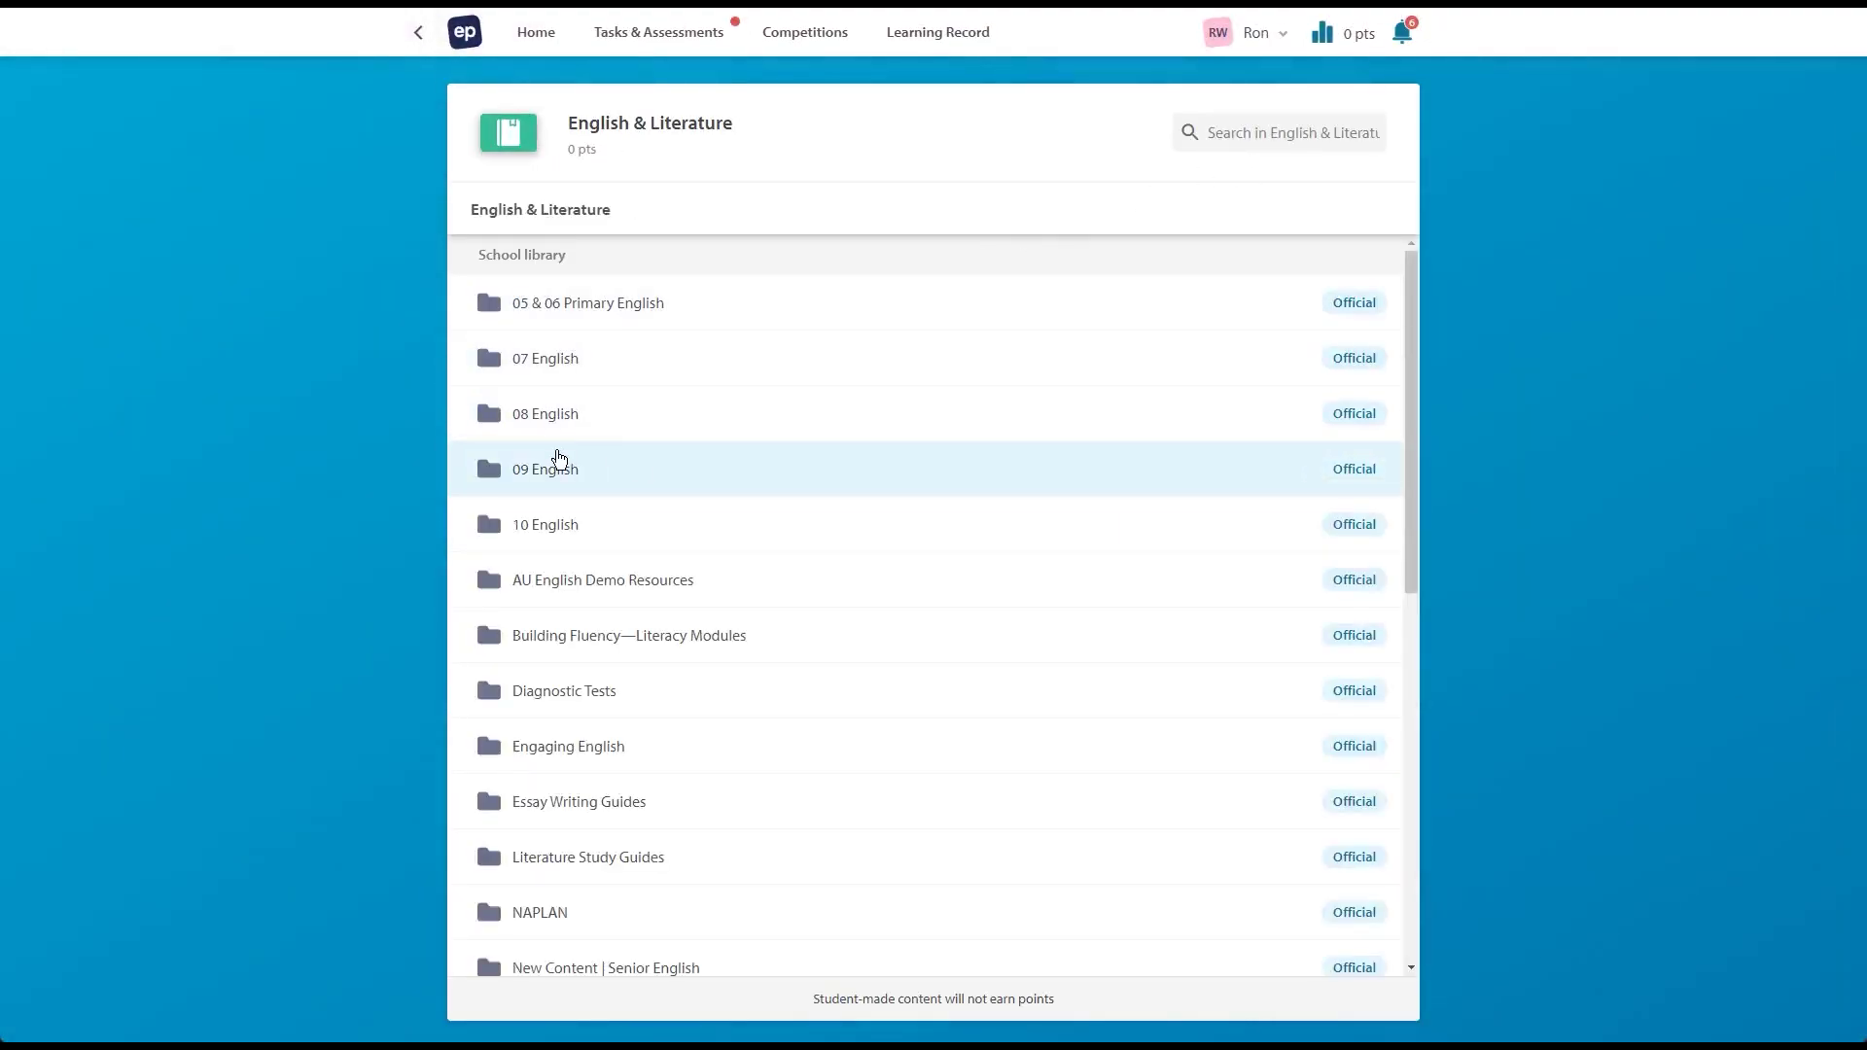
{"action": "left_click", "coordinate": [560, 469]}
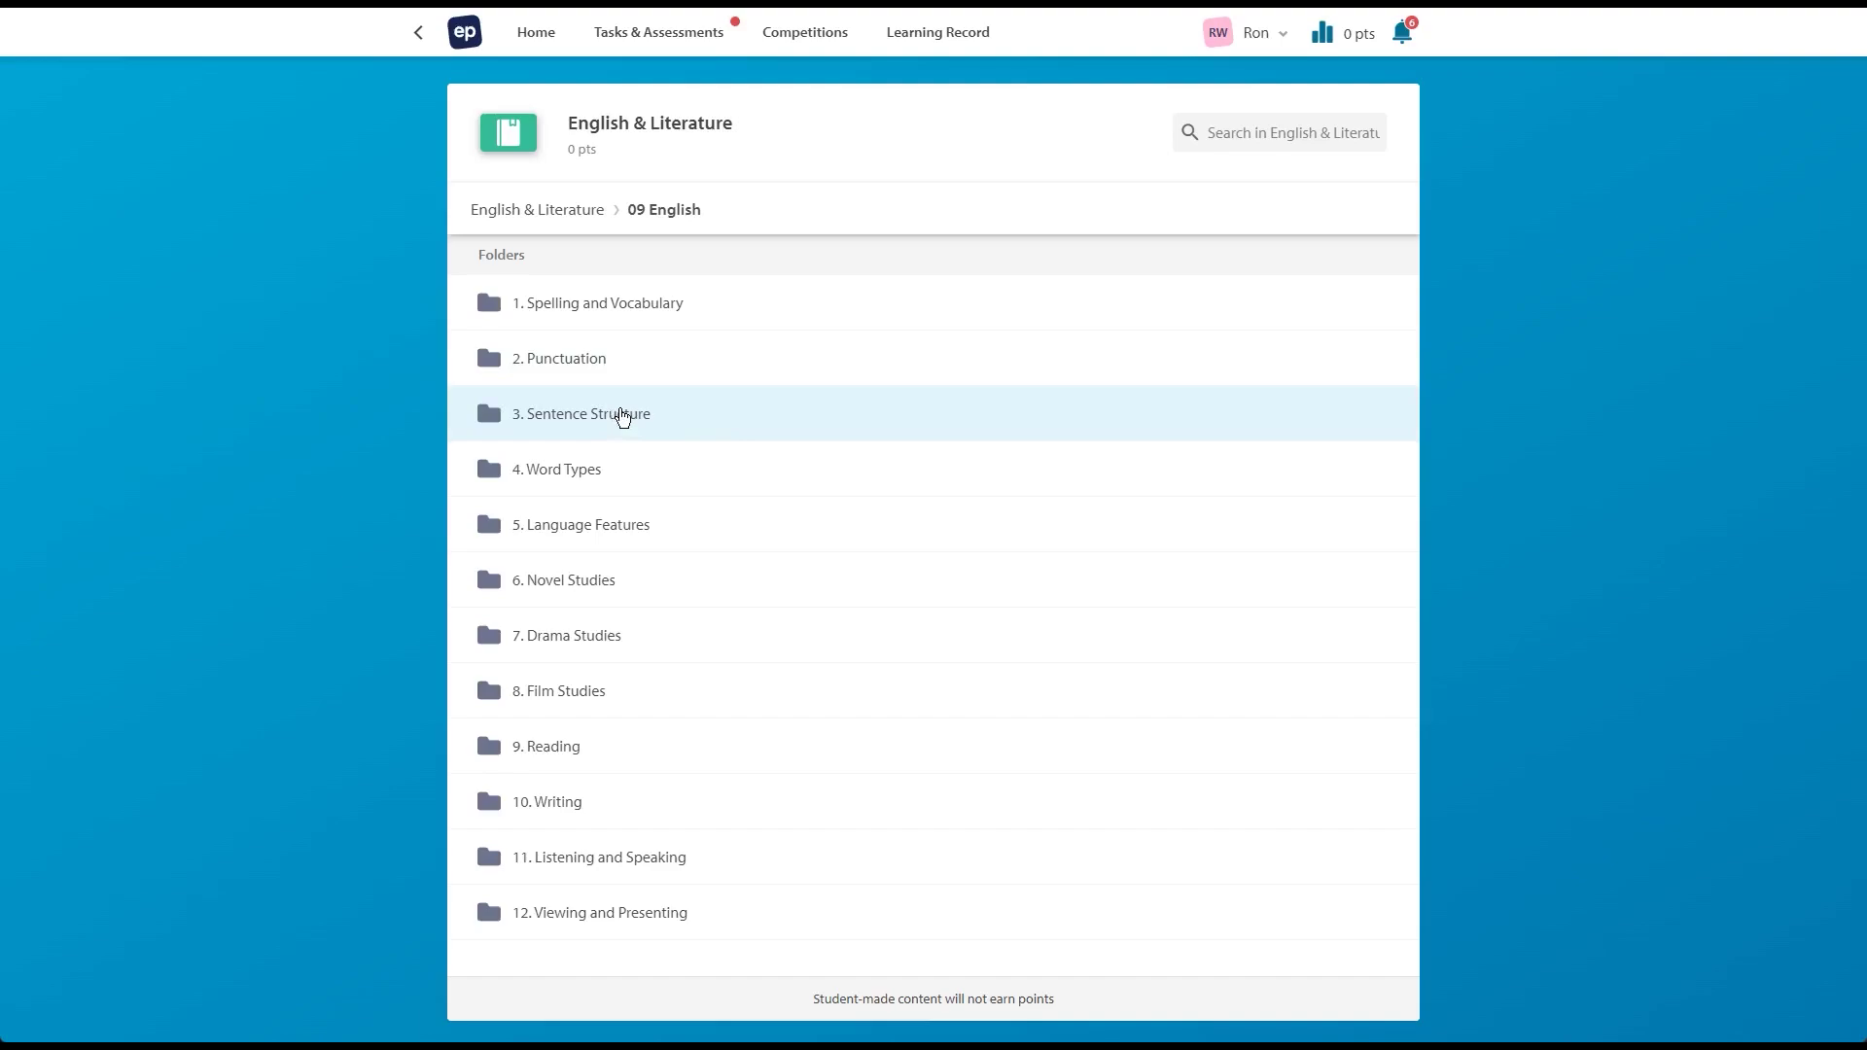
{"action": "left_click", "coordinate": [576, 212]}
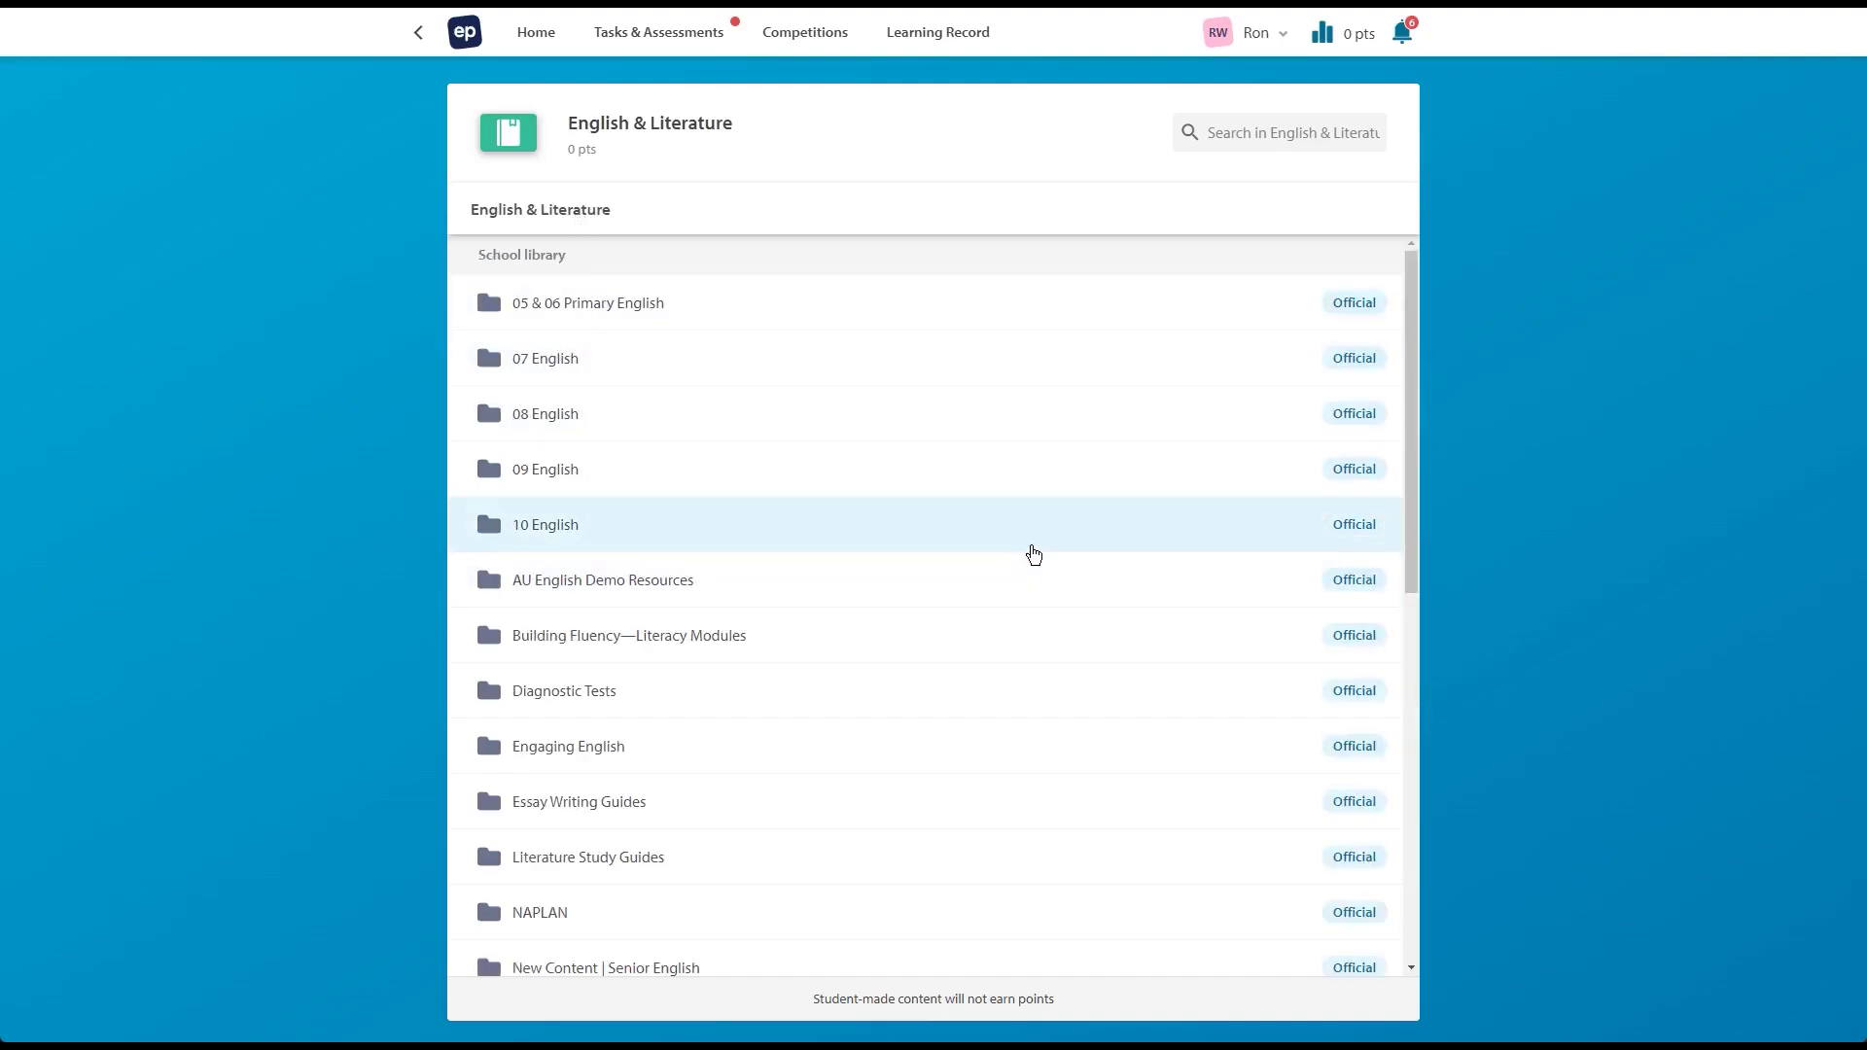
{"action": "scroll", "coordinate": [1026, 564], "scroll_direction": "down", "scroll_amount": 6}
{"action": "scroll", "coordinate": [1023, 572], "scroll_direction": "up", "scroll_amount": 6}
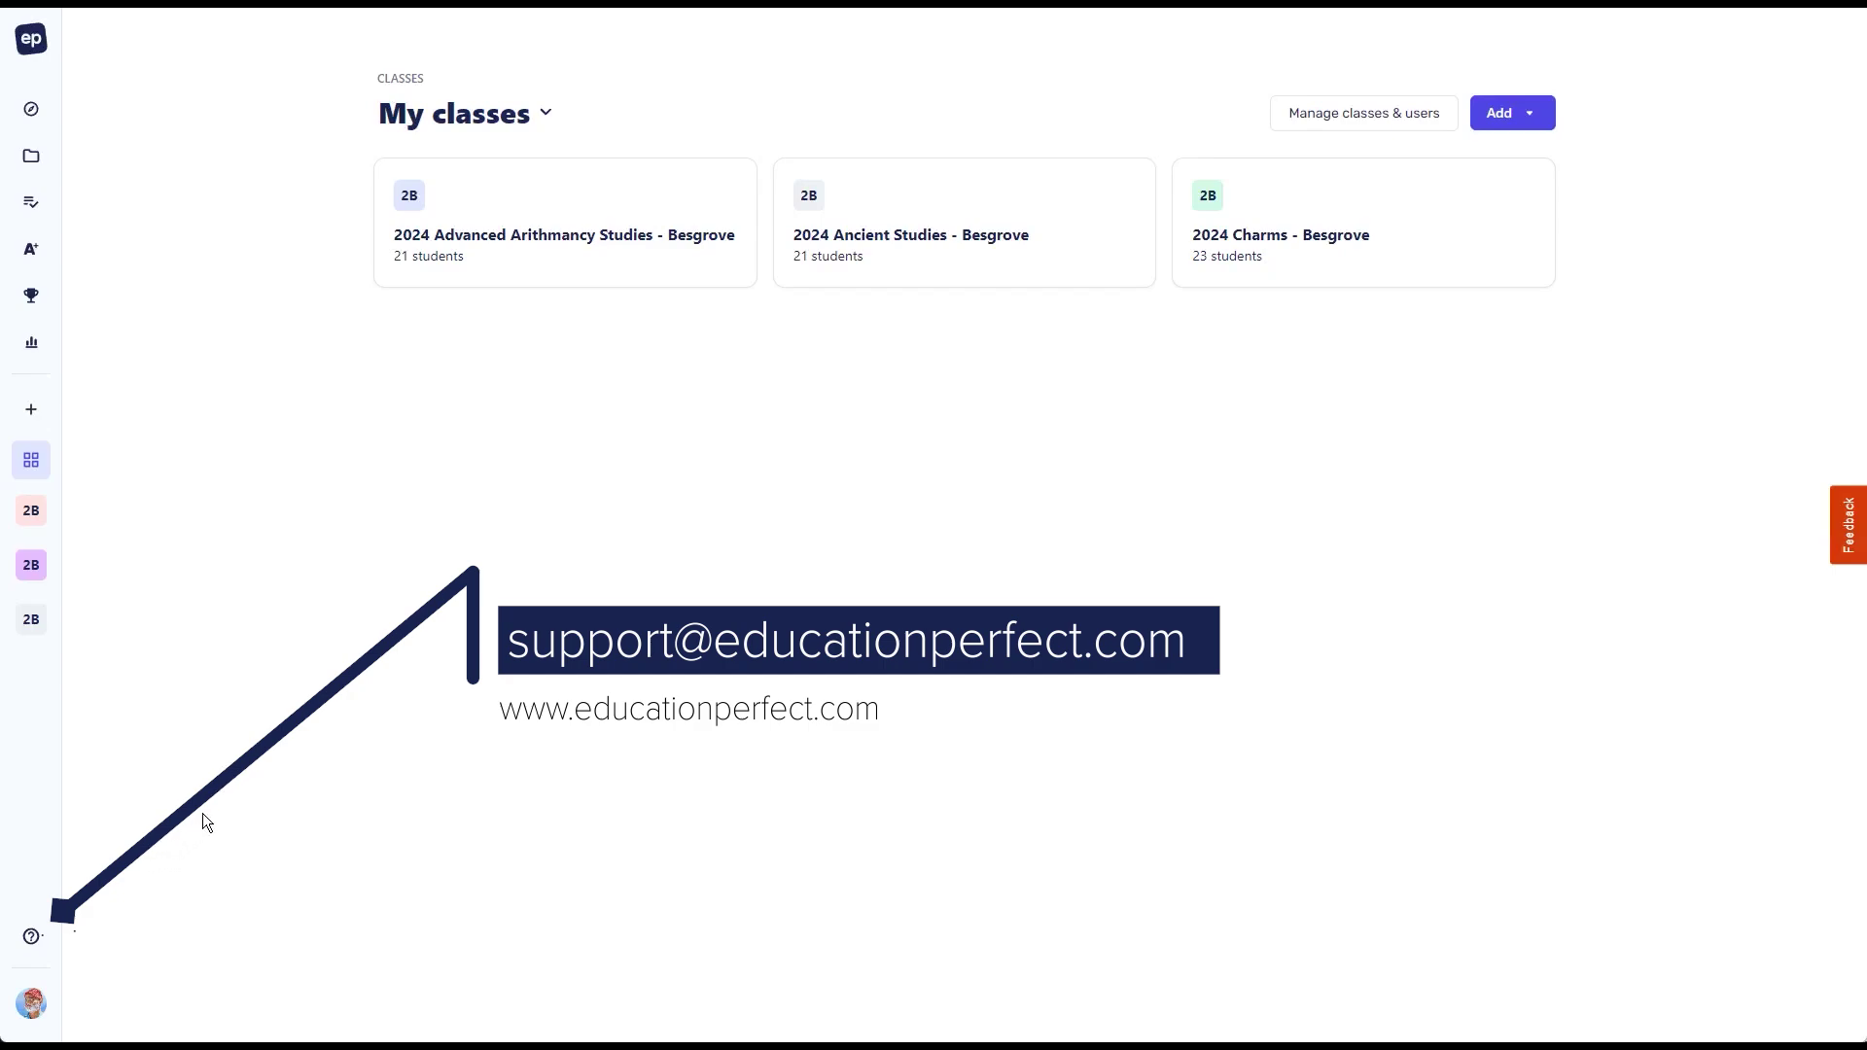
Show the sidebar Support menu with Get support and Book a call.
{"action": "left_click", "coordinate": [42, 936]}
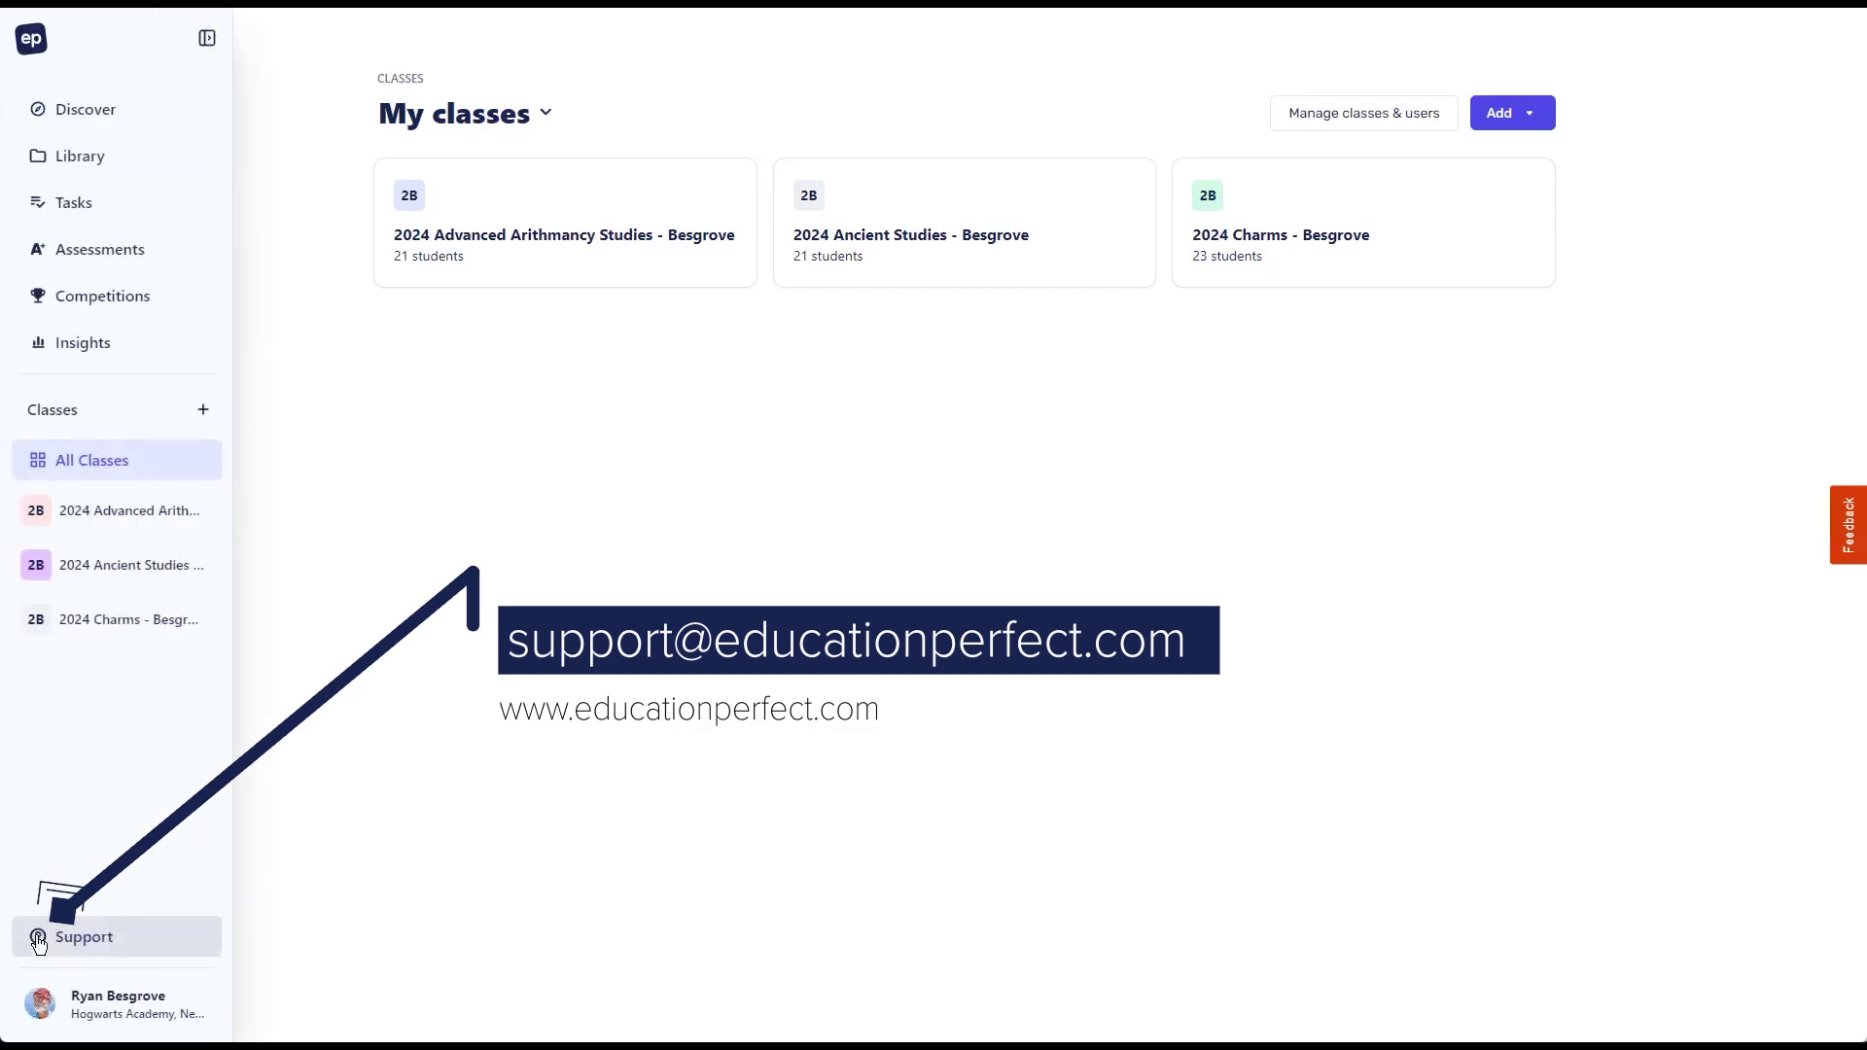